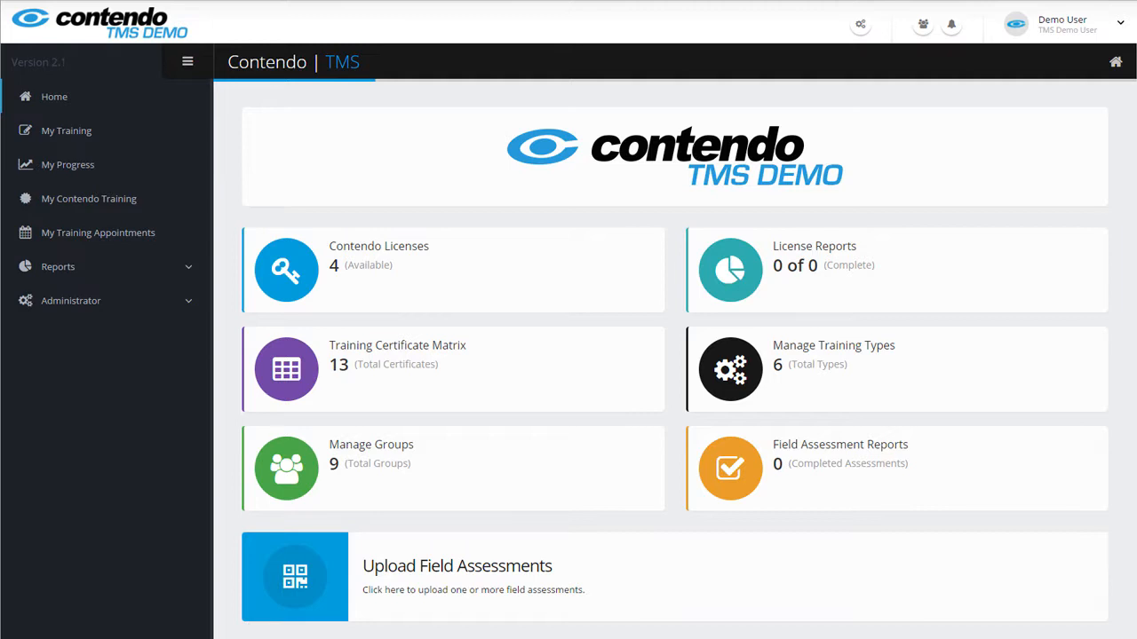
Go to Data Excel Imports and download the Certification Register Import template
click(859, 25)
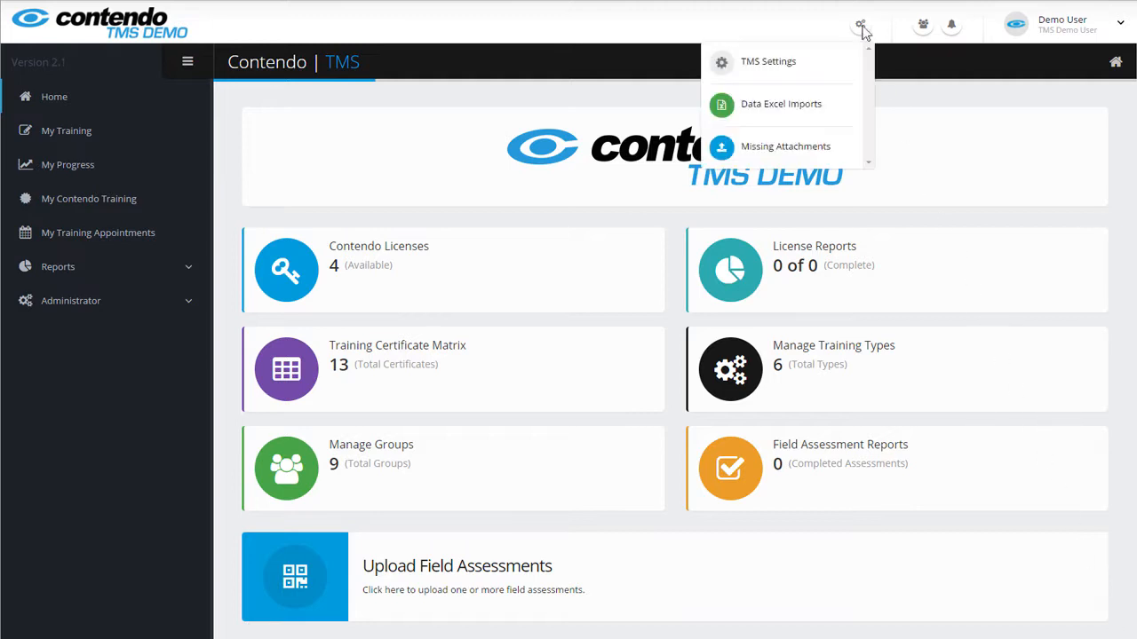
click(769, 106)
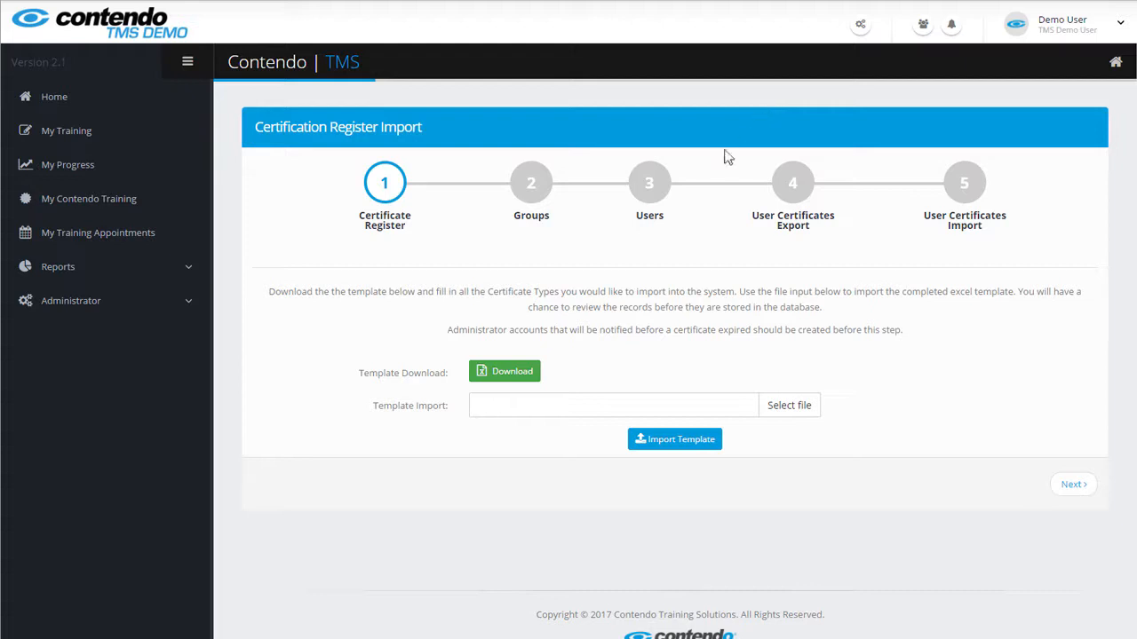
click(508, 371)
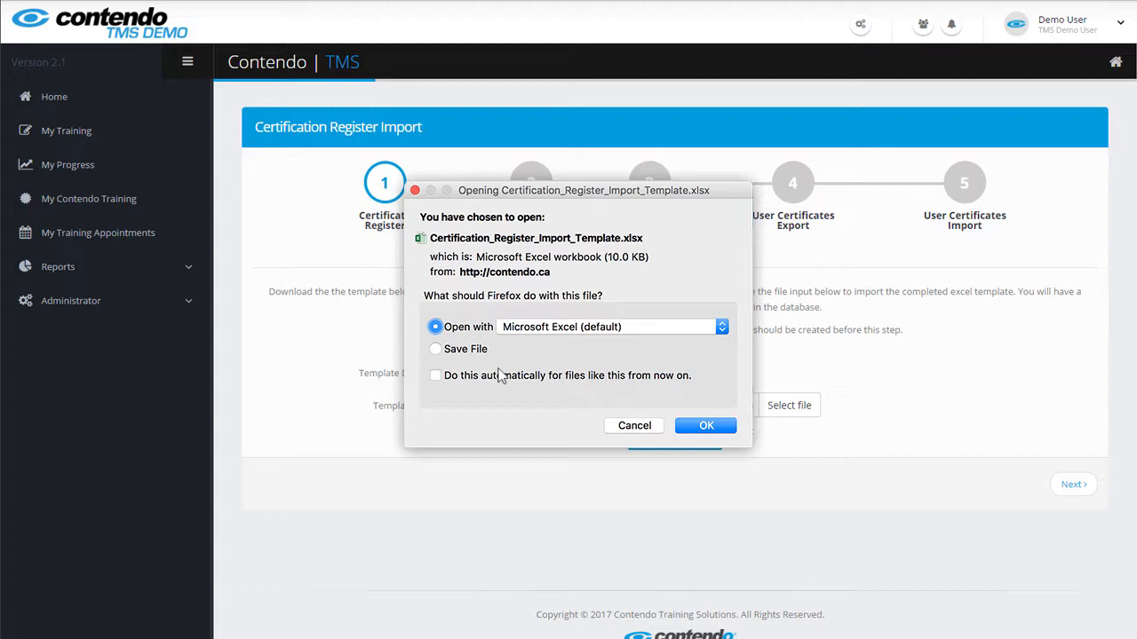
Open the template in Excel and add Bear Awareness under Safety Training category and Safety system
click(708, 427)
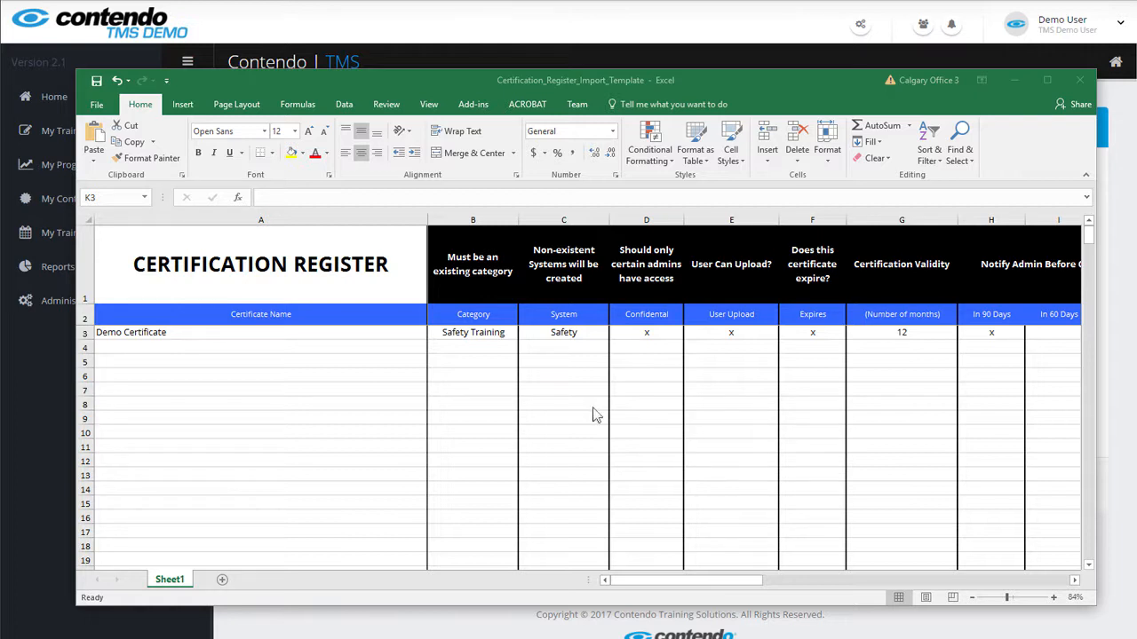
click(196, 349)
text(Bear Awareness)
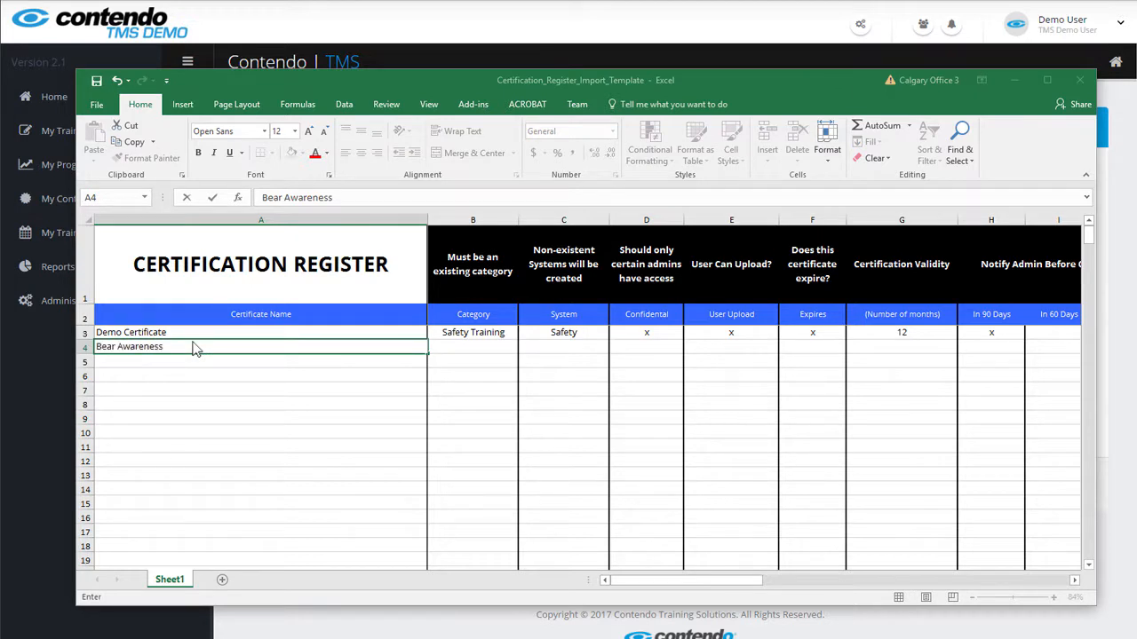
key(Tab)
text(s)
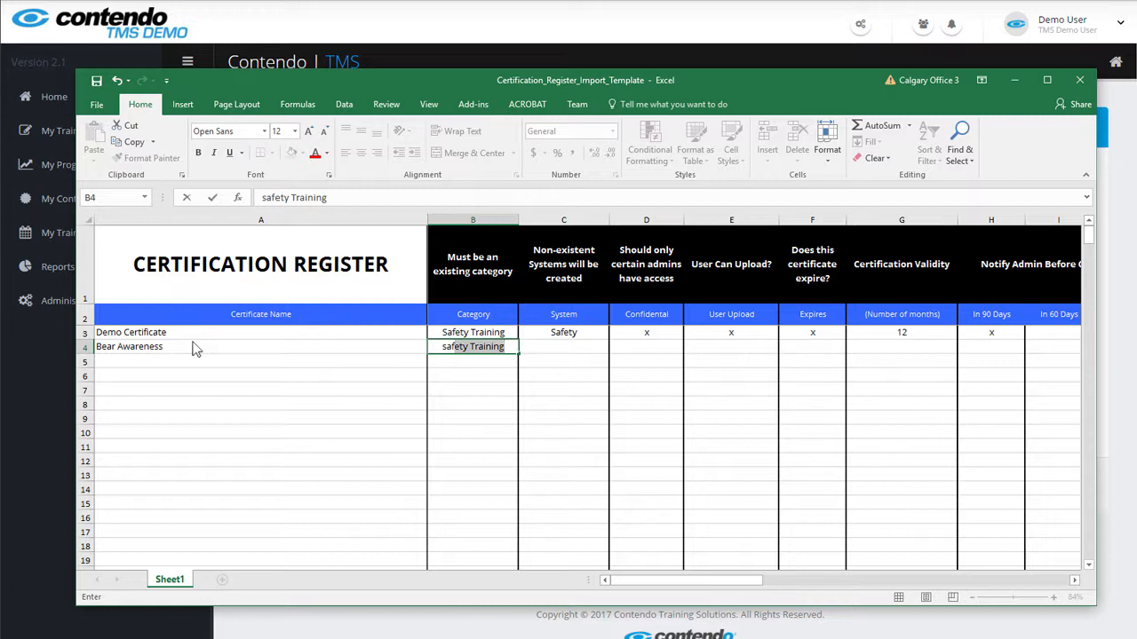
key(Tab)
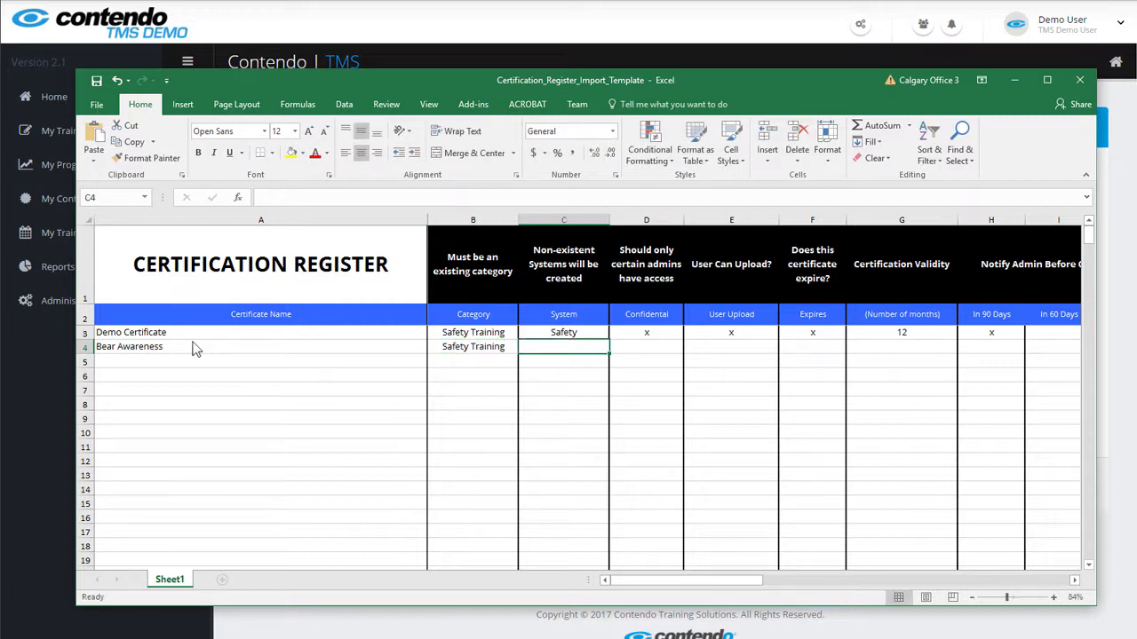
text(safety)
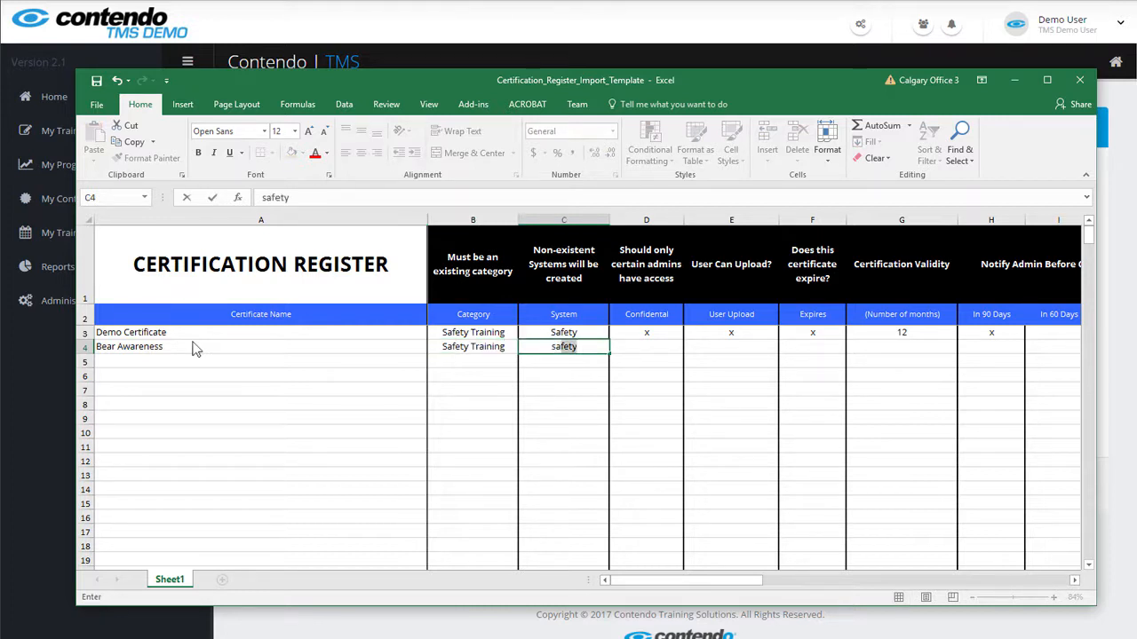
key(Tab)
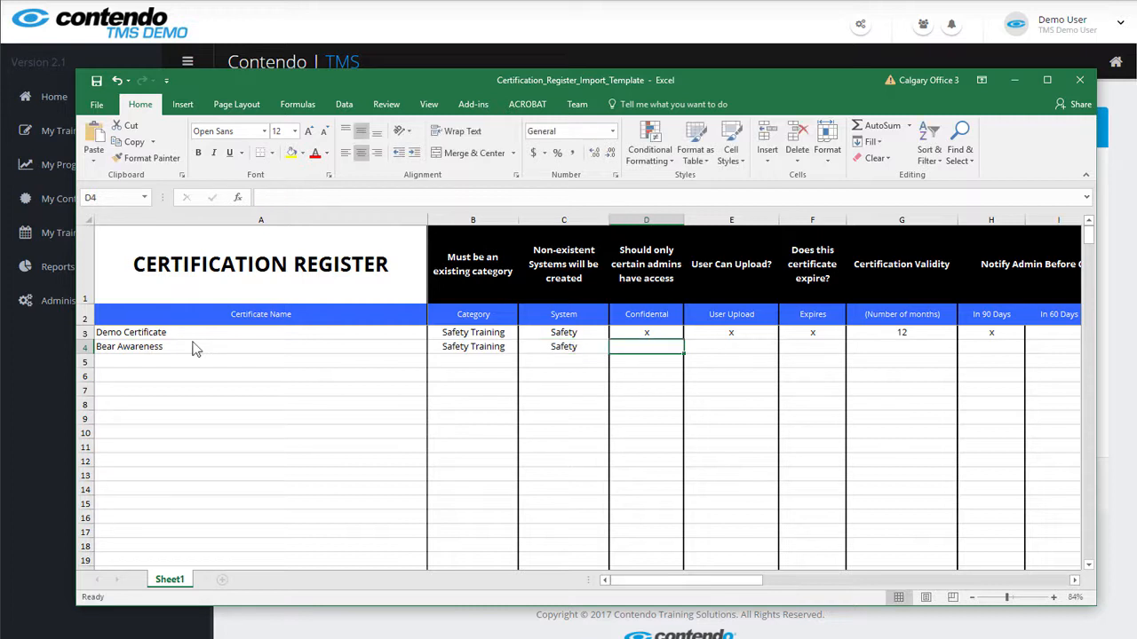
Mark Bear Awareness as expiring after 36 months with a 30-day notification
key(Tab)
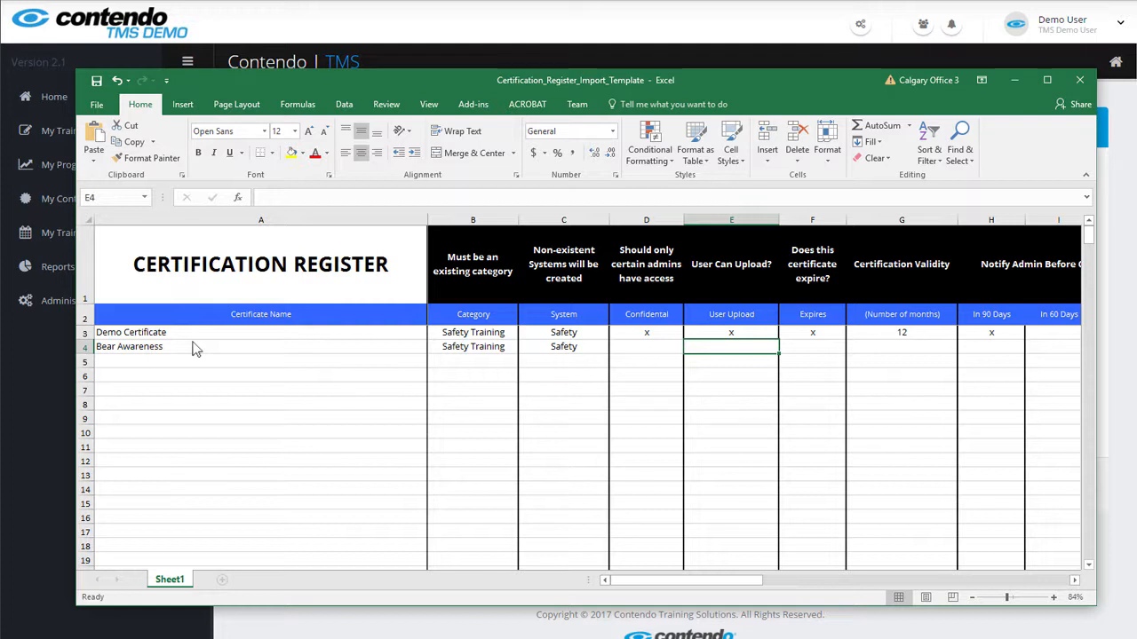
key(Tab)
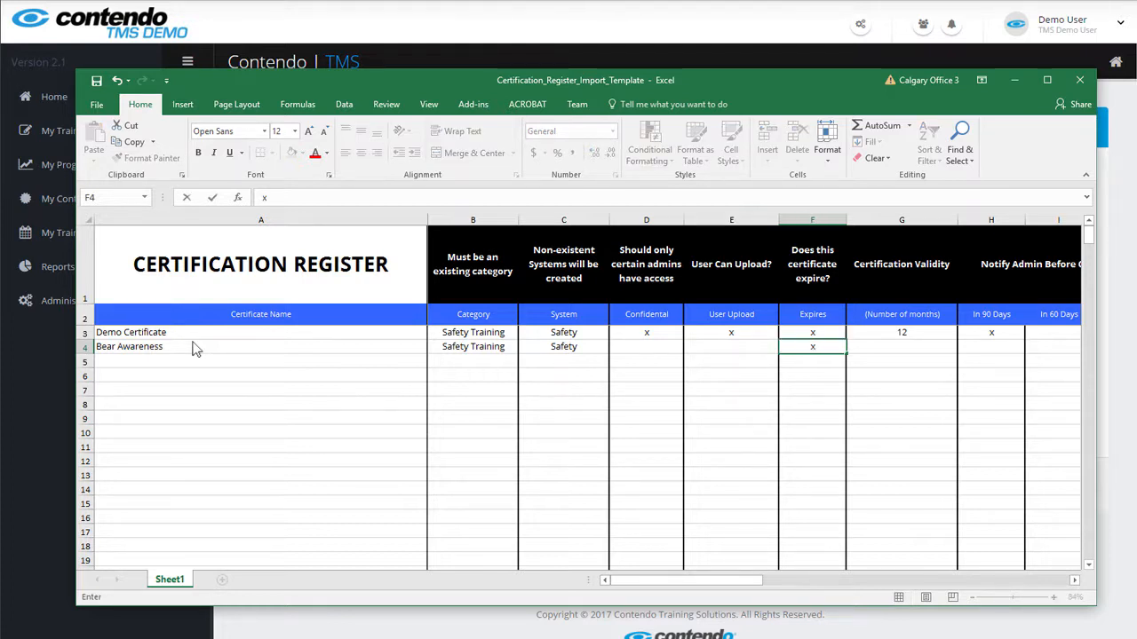
key(Tab)
text(36)
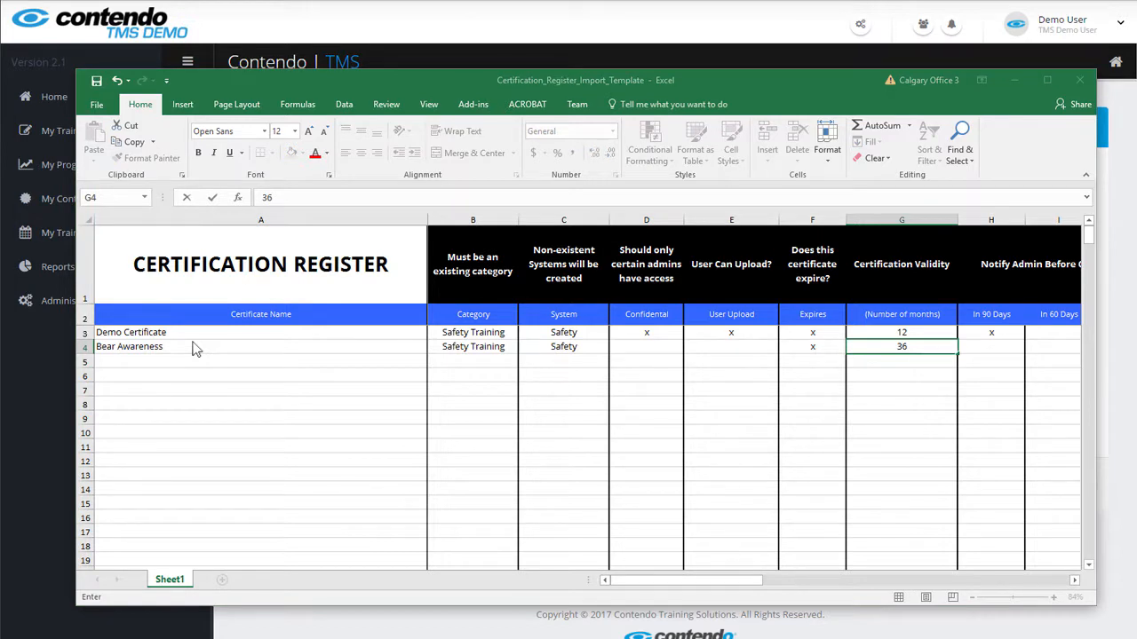
key(Tab)
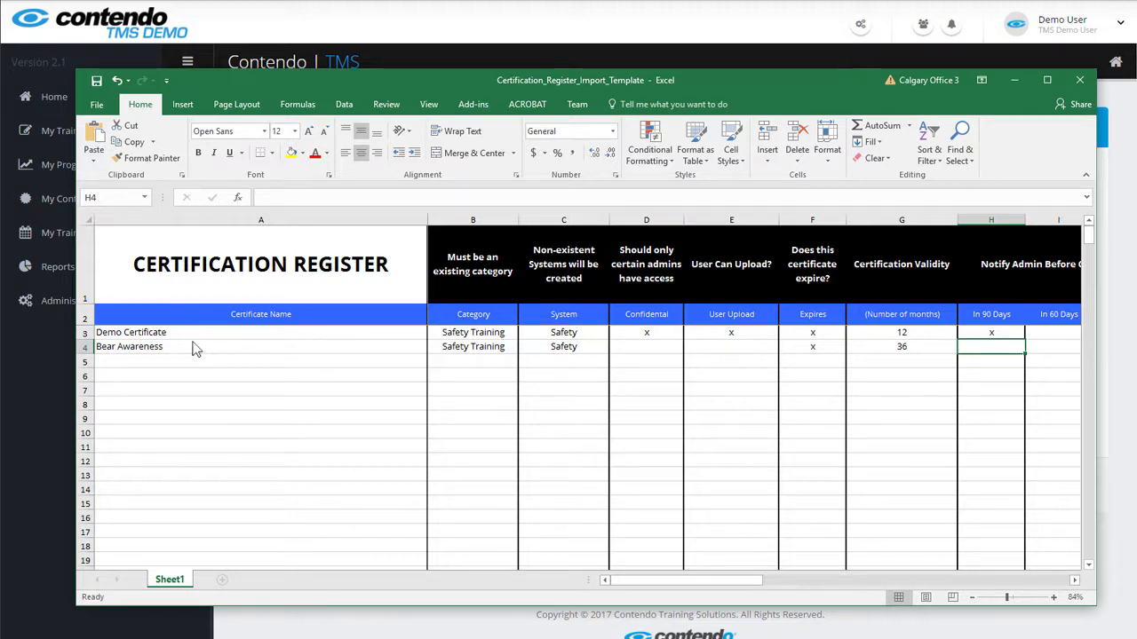
key(Tab)
key(Tab)
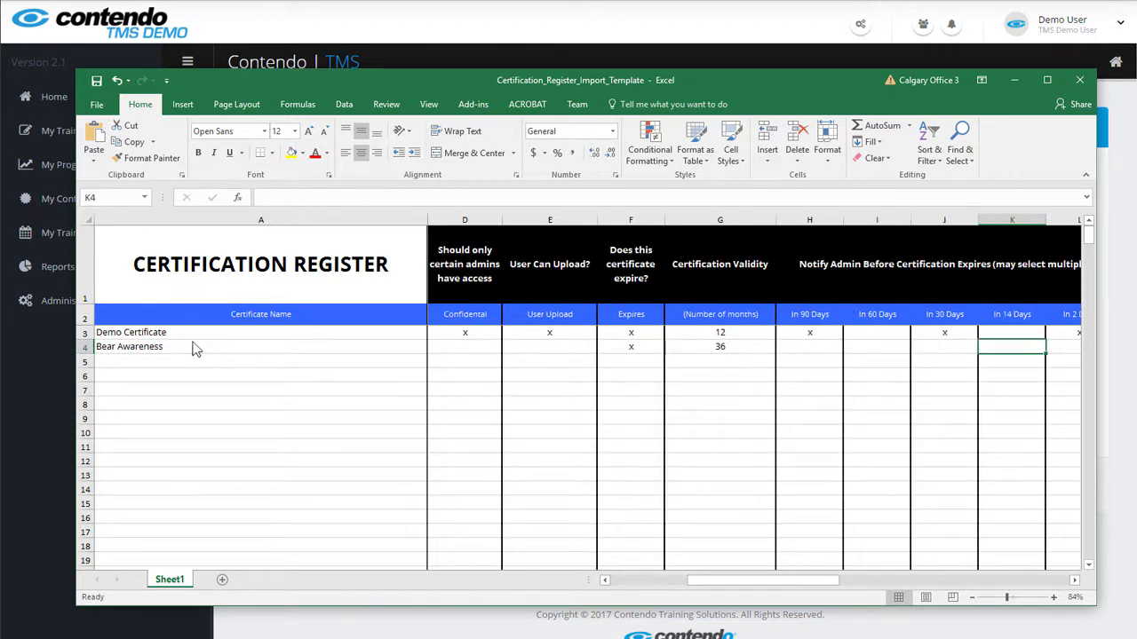
text(x)
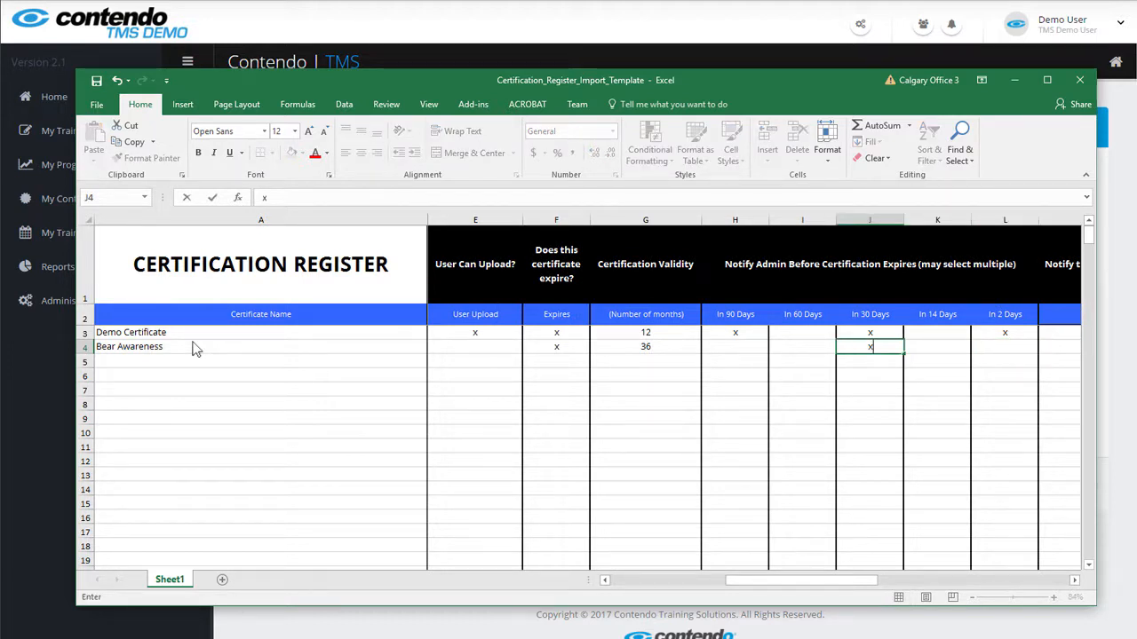
key(Tab)
key(Tab)
key(Tab)
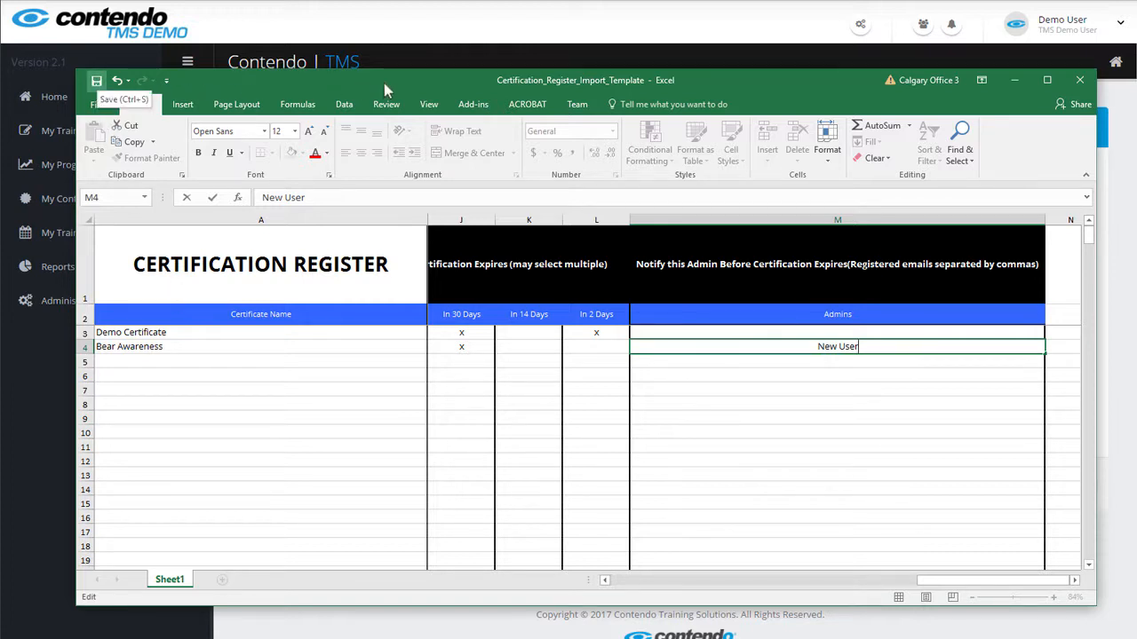
Import the filled register template from Downloads and save the Bear Awareness certificate type
click(1079, 82)
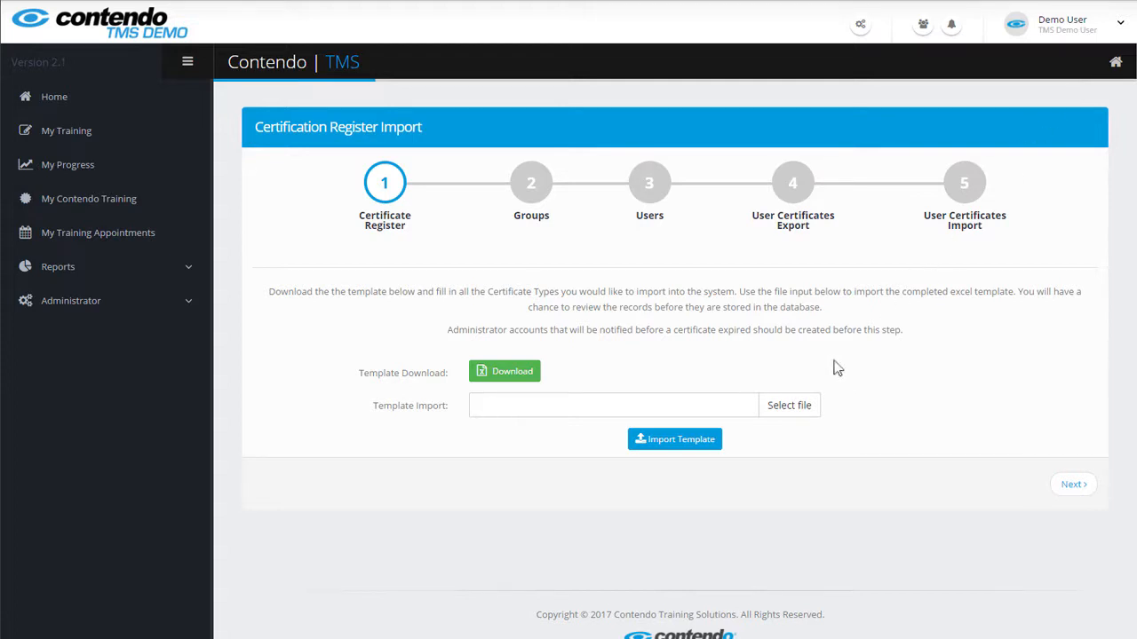
click(800, 409)
click(723, 229)
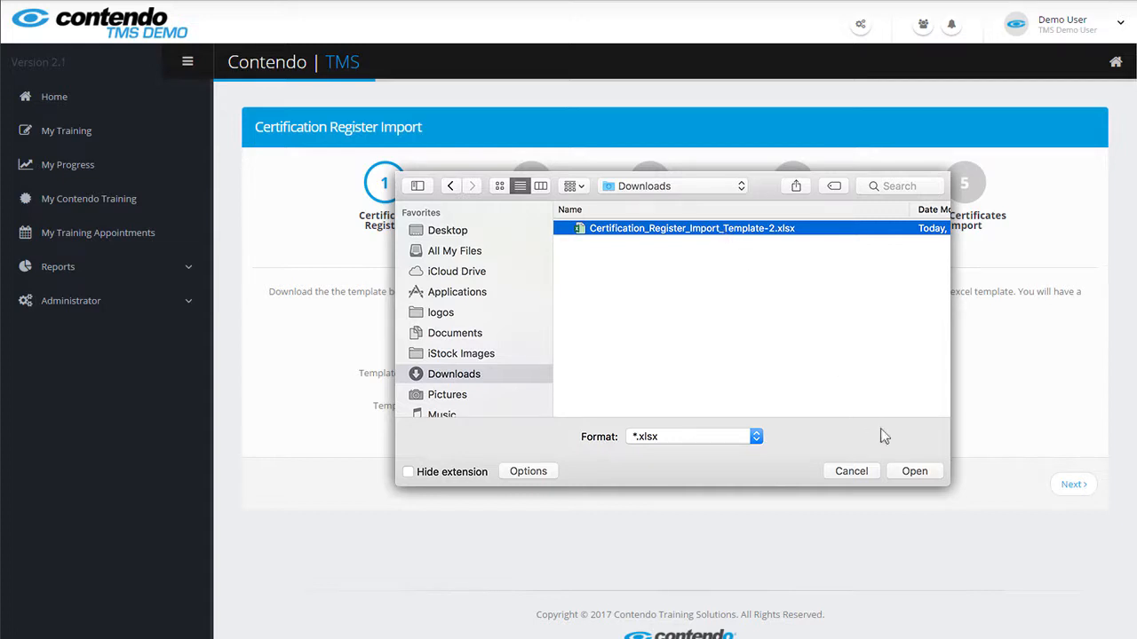
click(914, 471)
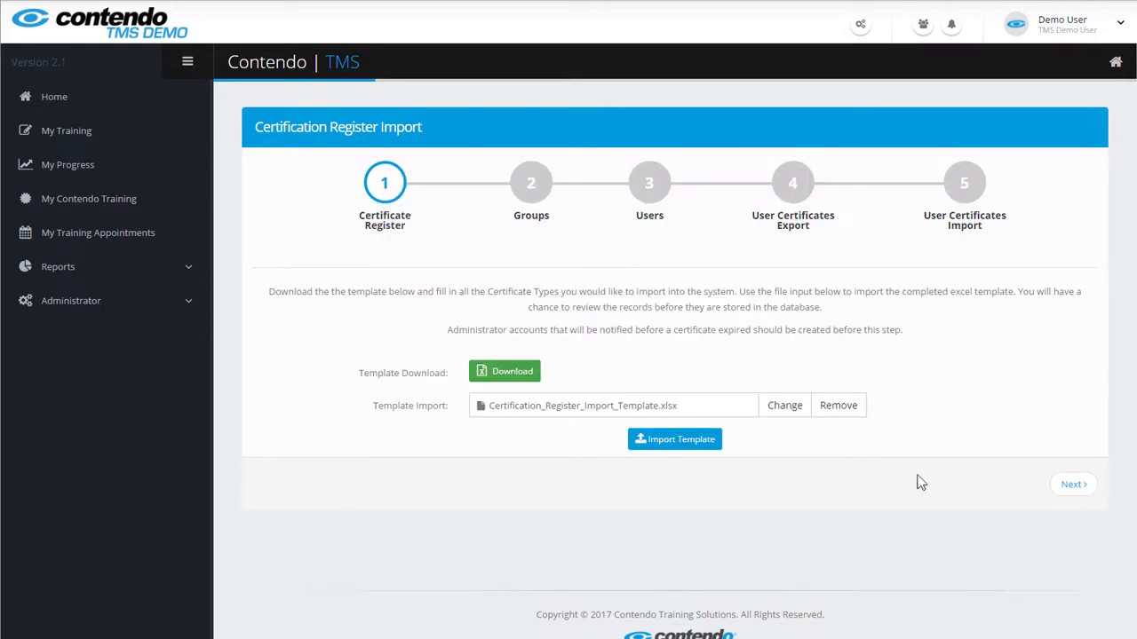
click(680, 443)
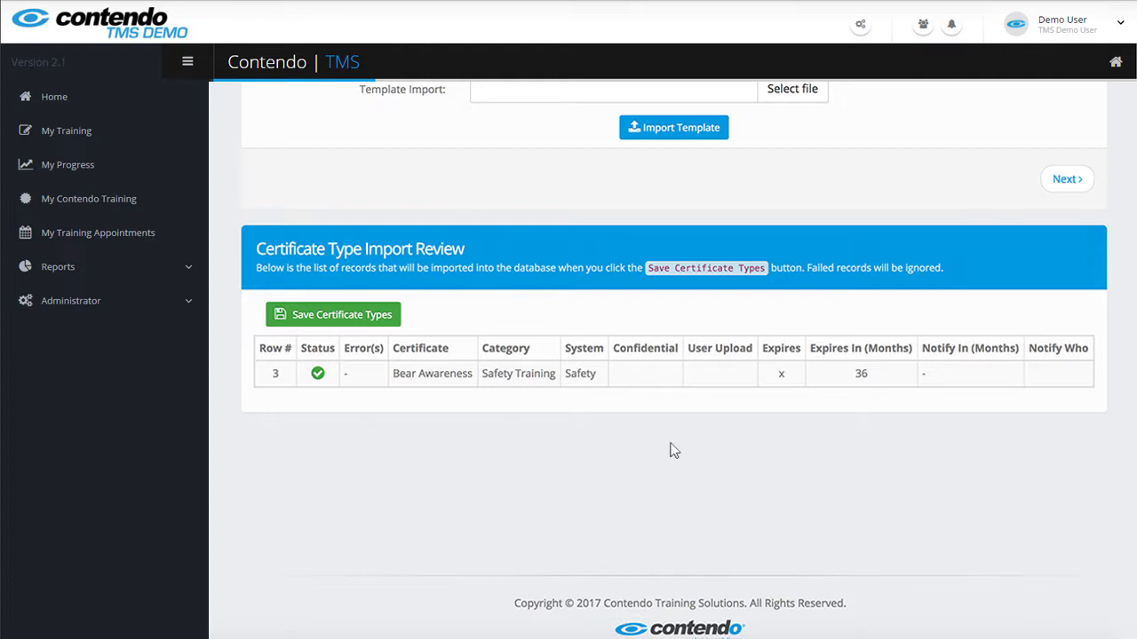
click(358, 316)
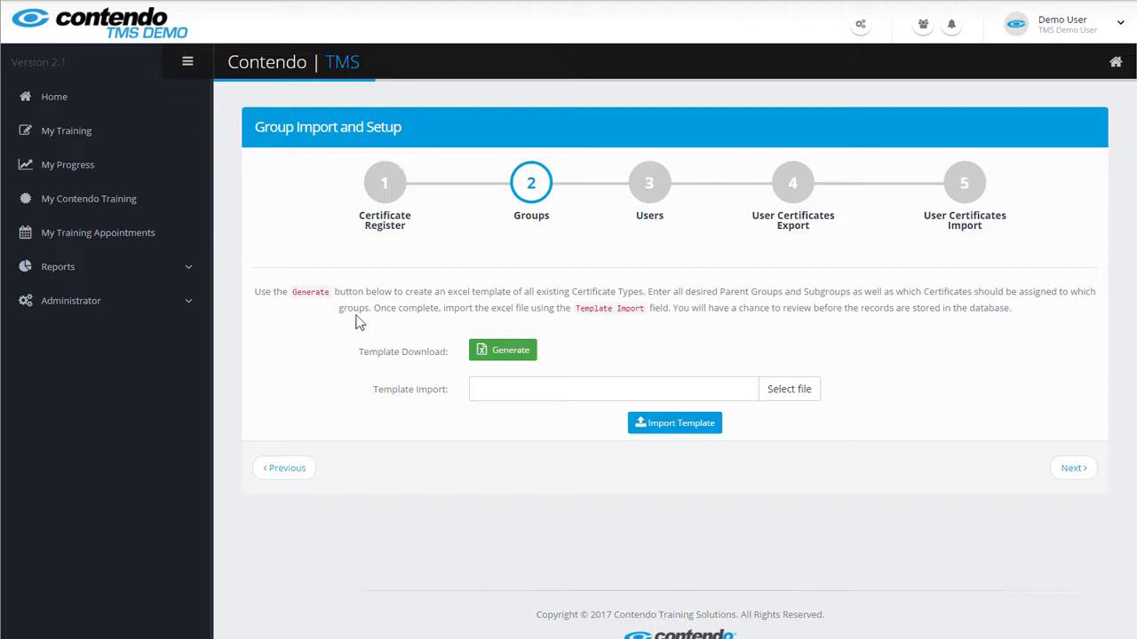
Generate Group_Training_Matrix_Import_2017-04-27 and open it in Microsoft Excel
click(514, 354)
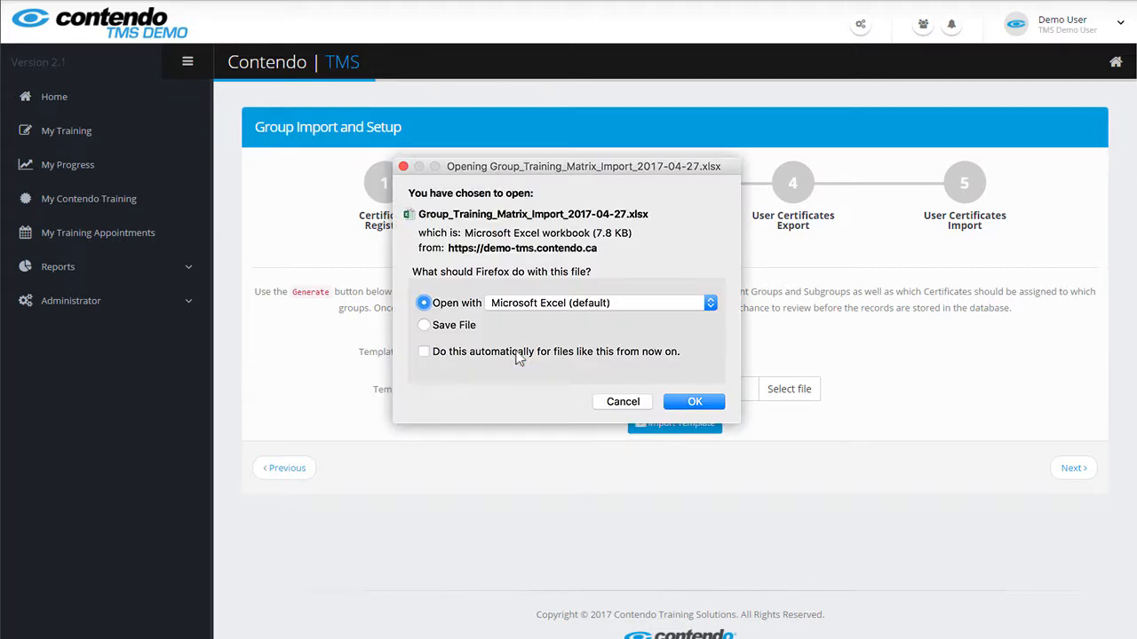
click(692, 406)
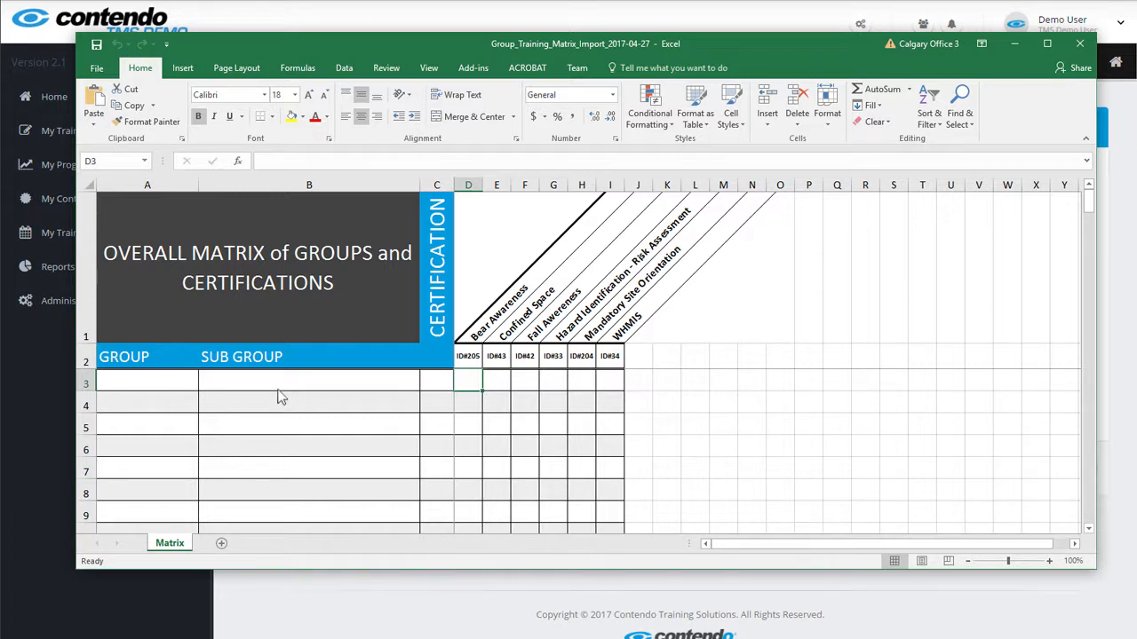
Enter Excel Imports / Sample Sub Group in row 3 and mark its five certificates with x
click(149, 391)
text(Excel Imports)
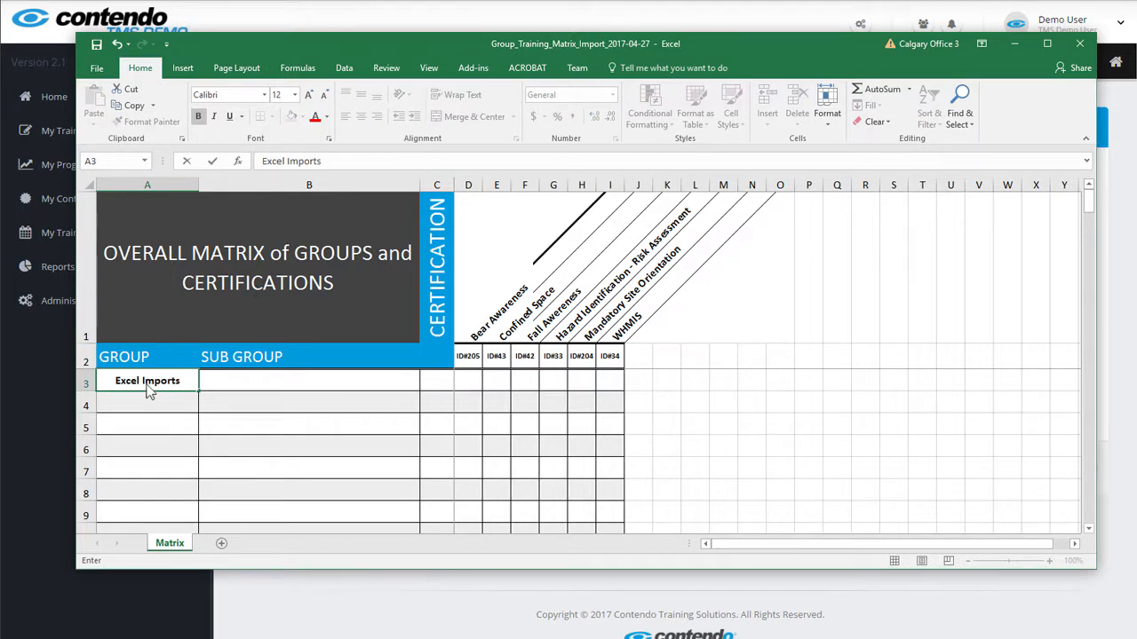
key(Tab)
text(Sample Sub Group)
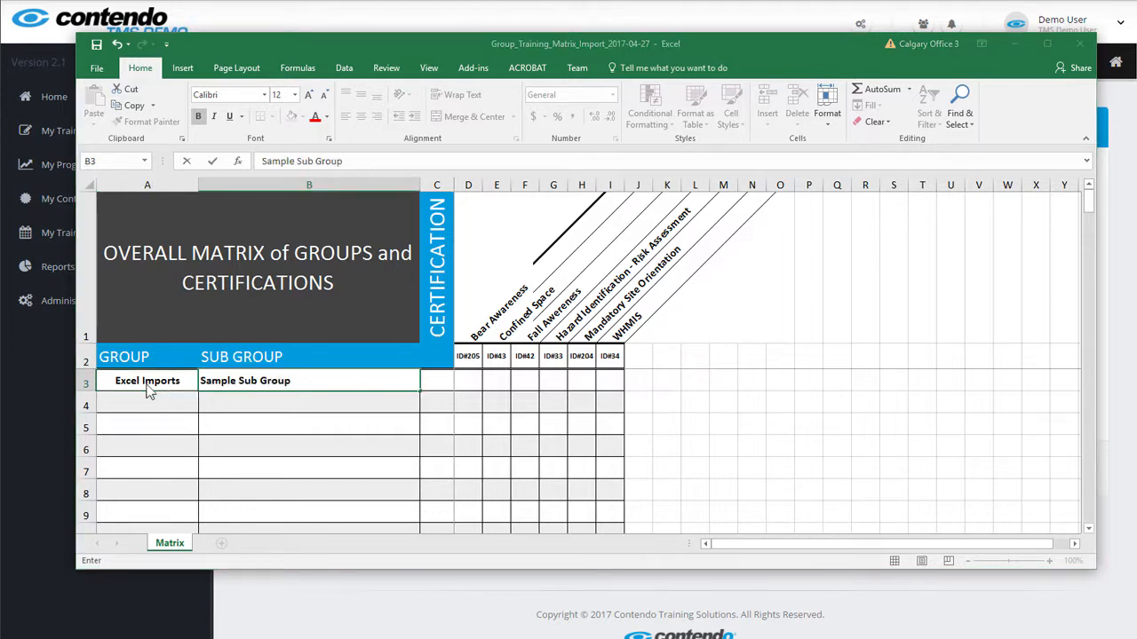
key(Tab)
key(Tab)
text(x)
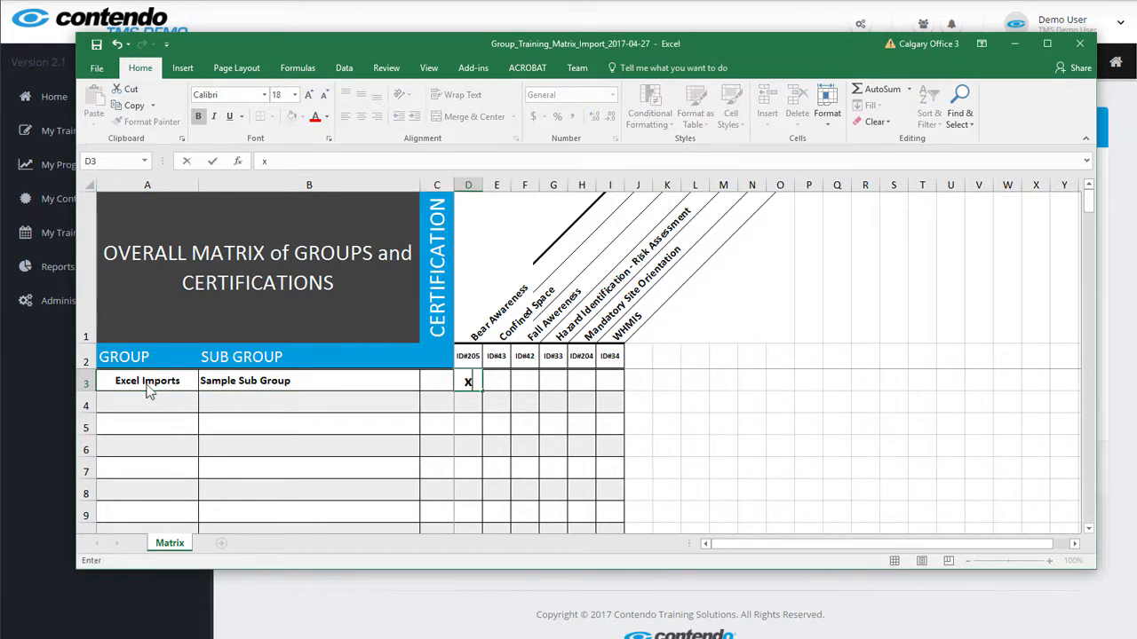
key(Tab)
key(Tab)
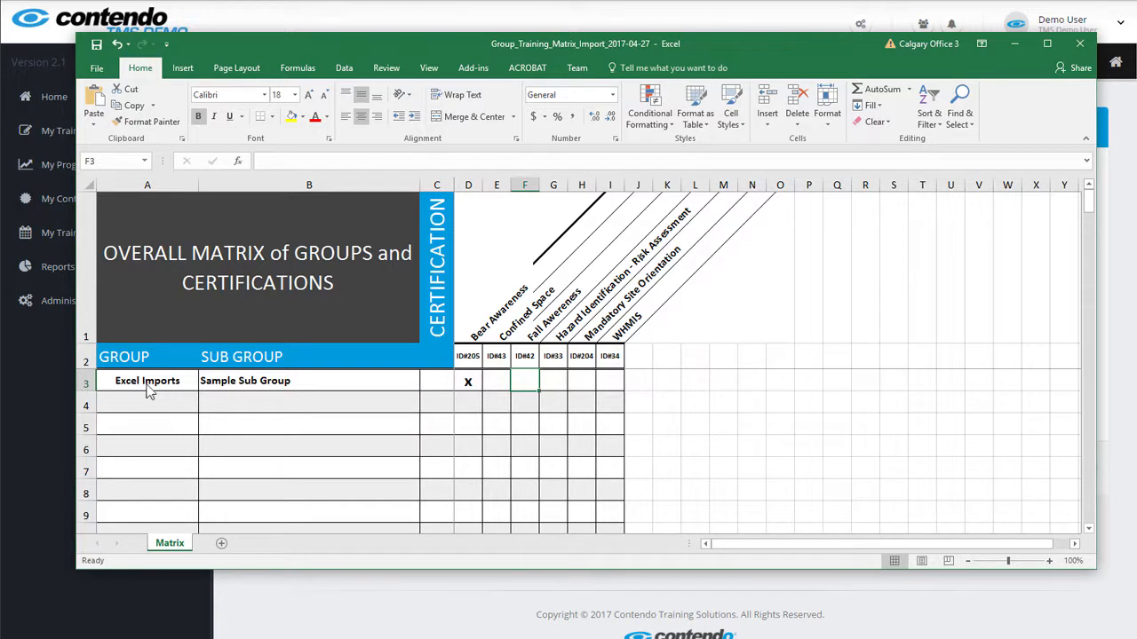
text(x)
key(Tab)
text(x)
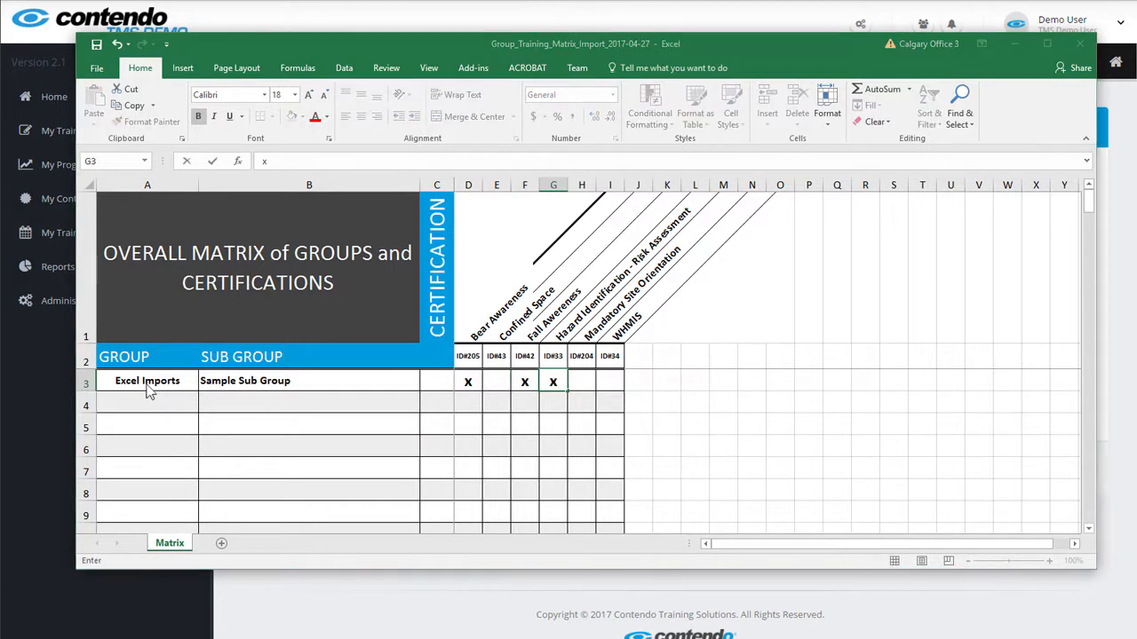
key(Tab)
text(x)
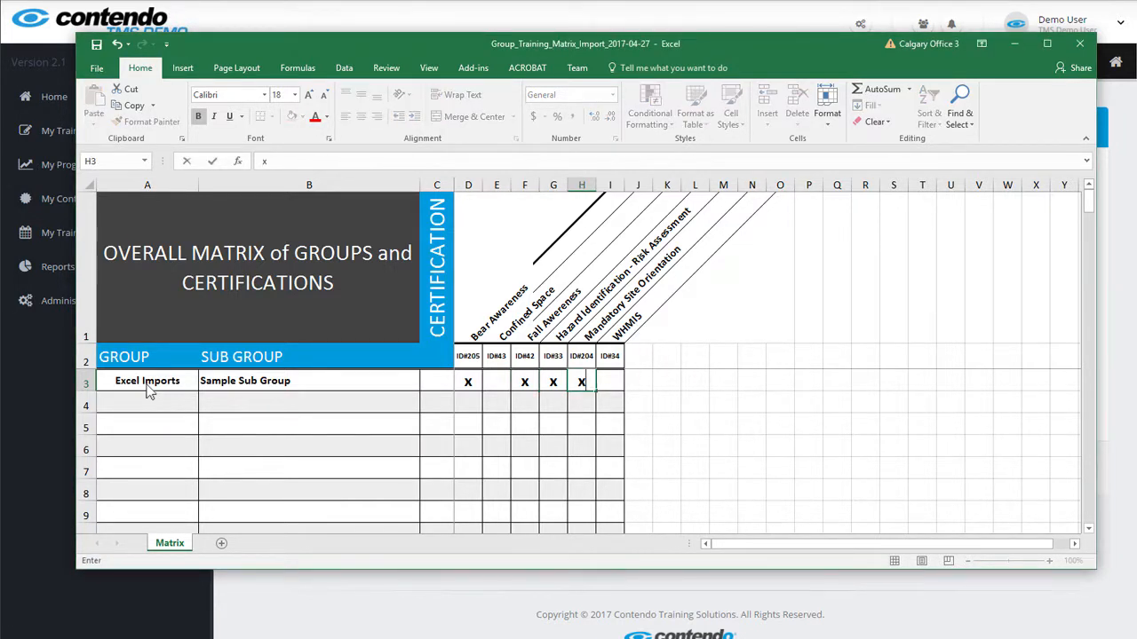
key(Tab)
text(x)
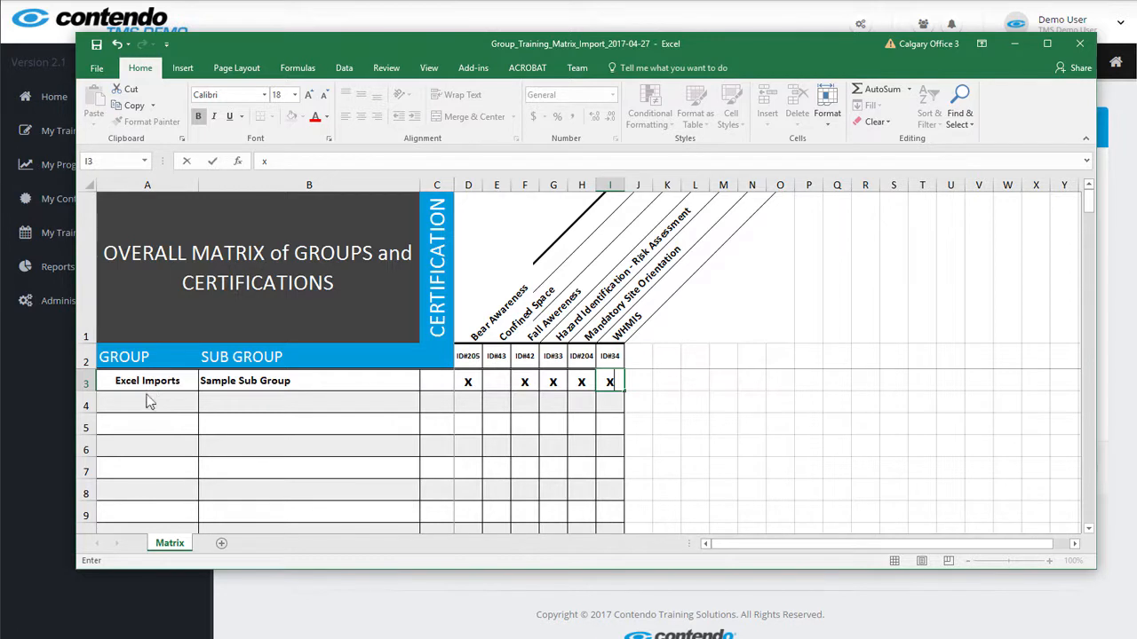
Add Another Sub Group under Excel Imports in row 4 with three certificates marked x
click(150, 404)
key(ctrl+d)
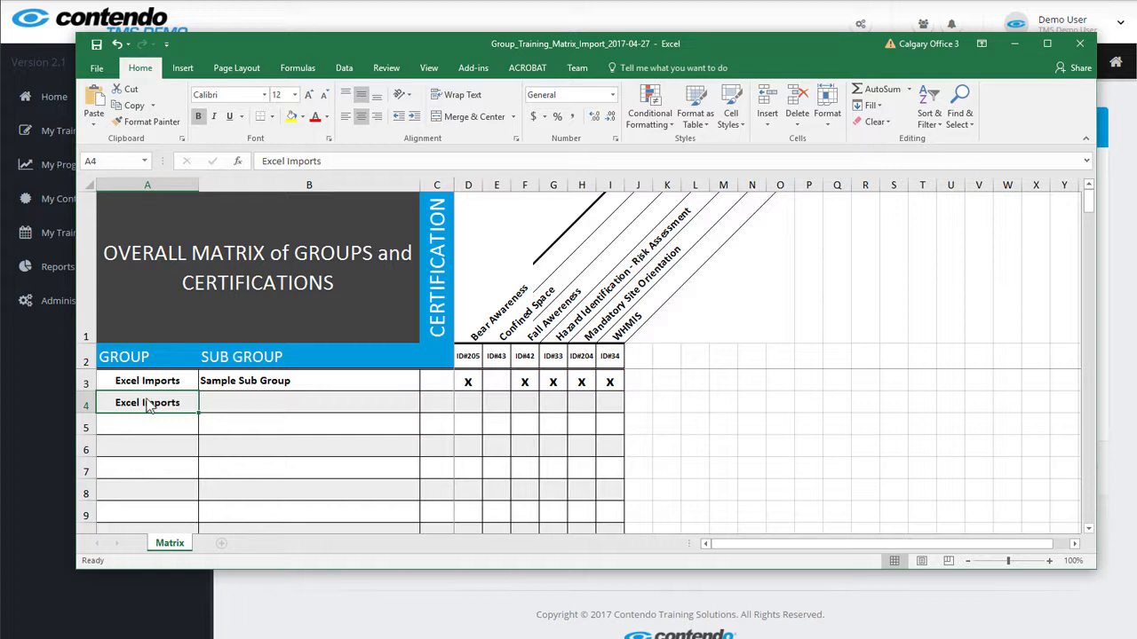
key(Tab)
text(Another Sub Group)
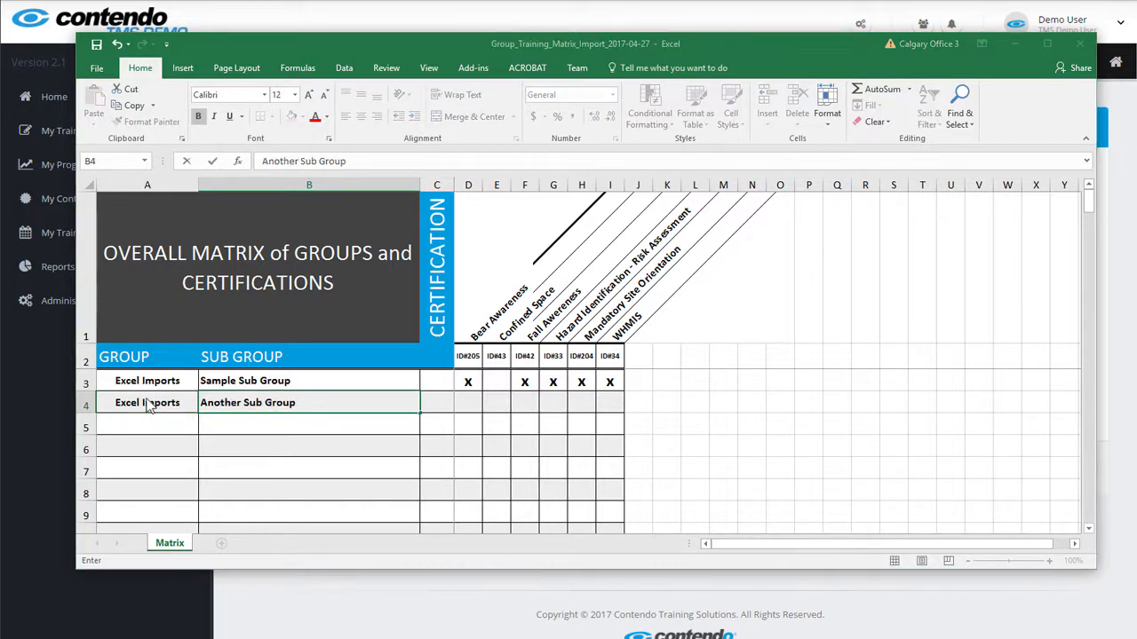
key(Tab)
key(Tab)
key(Tab)
text(x)
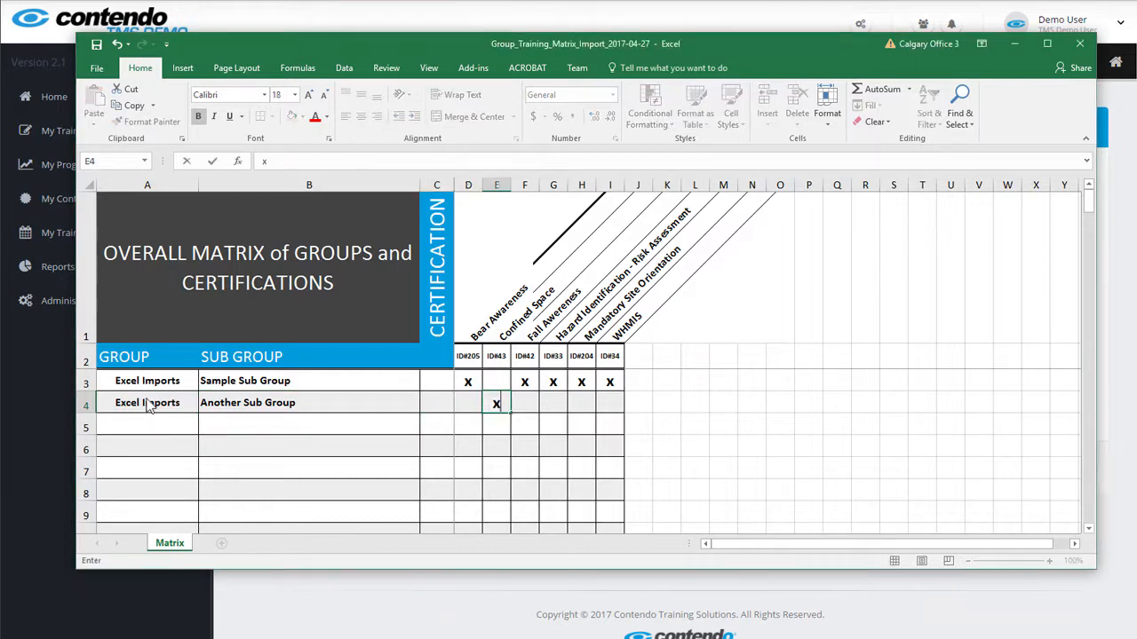
key(Tab)
key(Tab)
text(x)
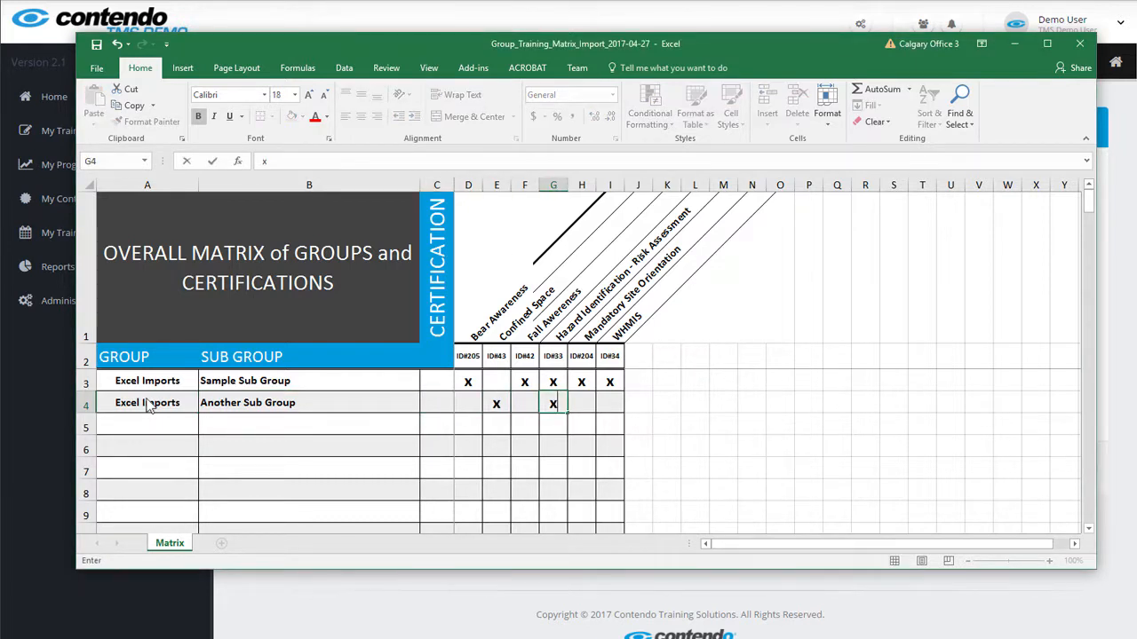
key(Tab)
key(Tab)
text(x)
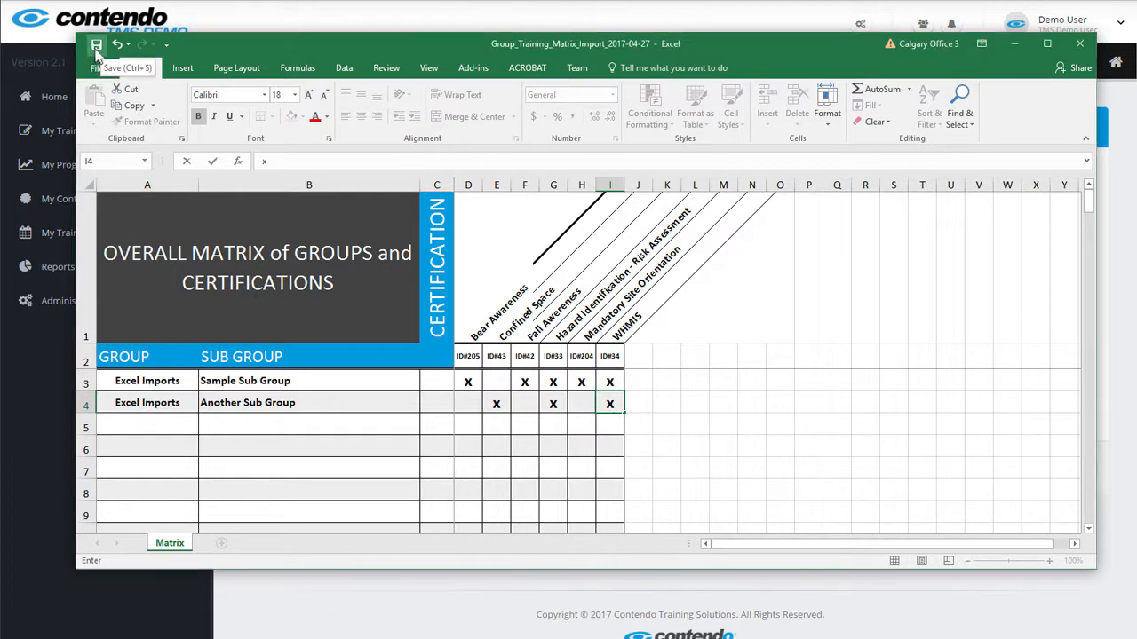
Close Excel and import Group_Training_Matrix_Import_2017-04-27.xlsx to review its two subgroups
click(1079, 44)
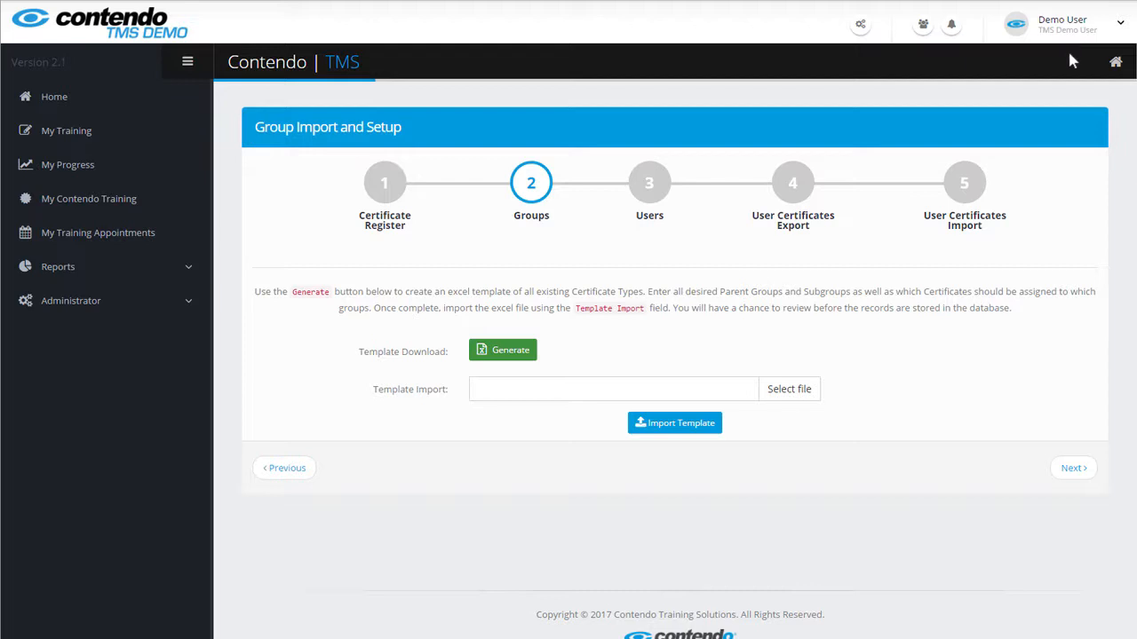
click(788, 391)
click(679, 231)
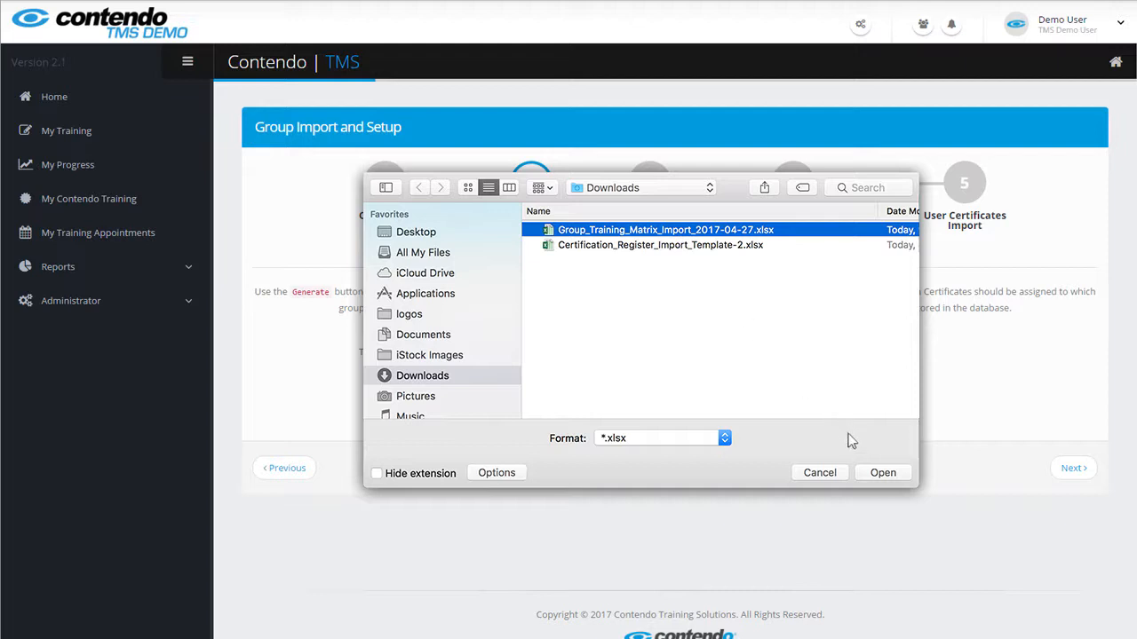
click(883, 473)
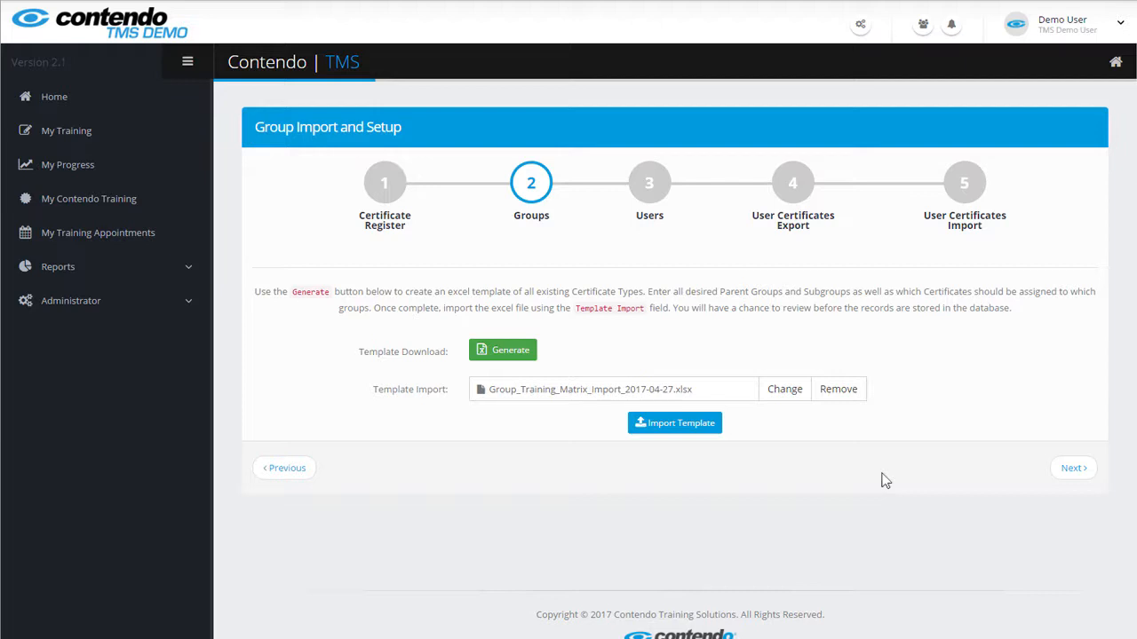
click(691, 423)
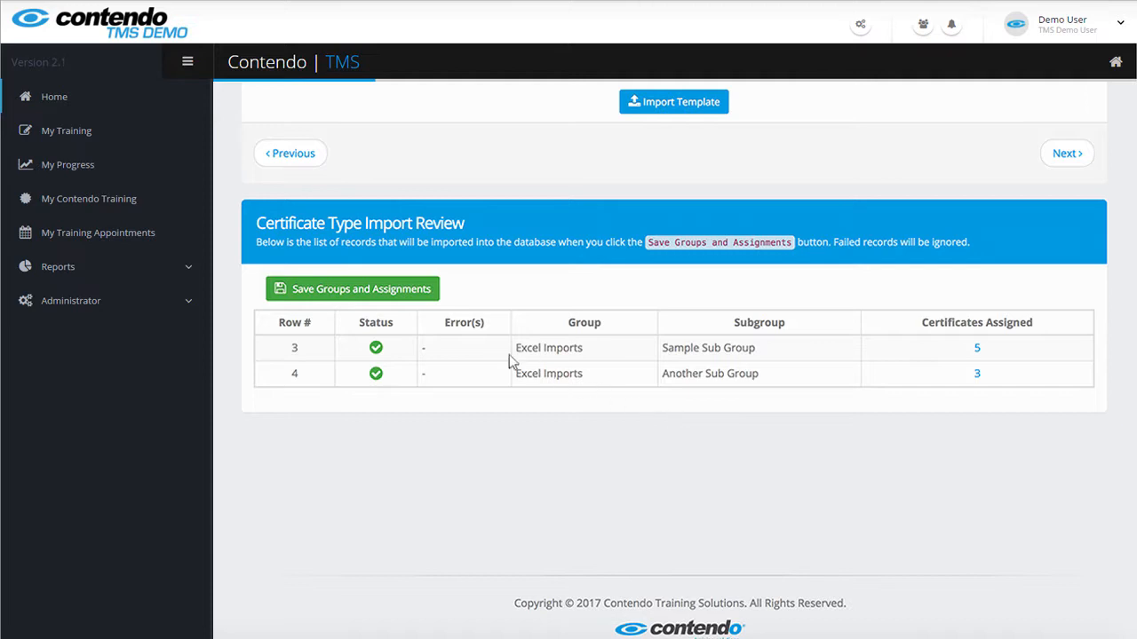
Save the groups and assignments to advance to step 3, Users
click(336, 293)
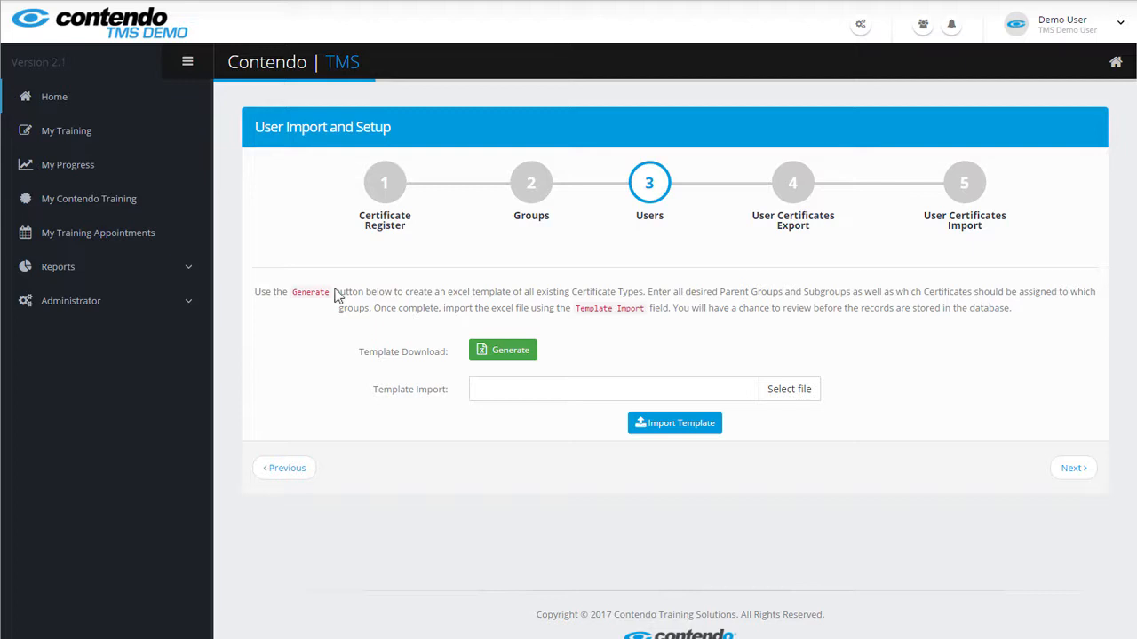
Generate TMS_User_Import_2017-04-27 and open it in Microsoft Excel
click(500, 355)
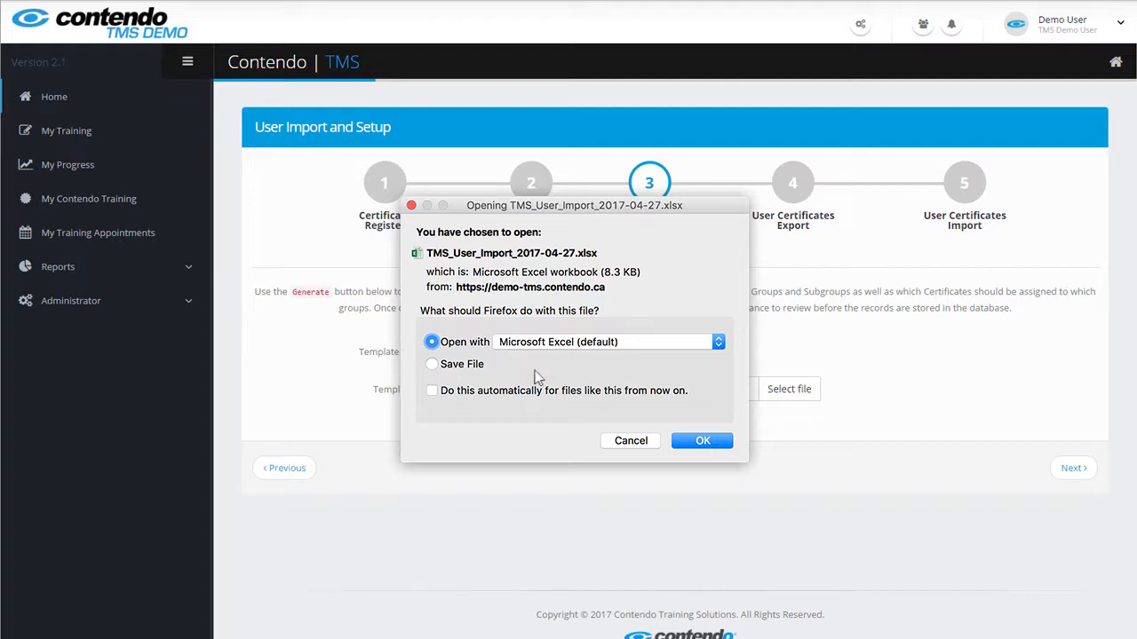
click(701, 443)
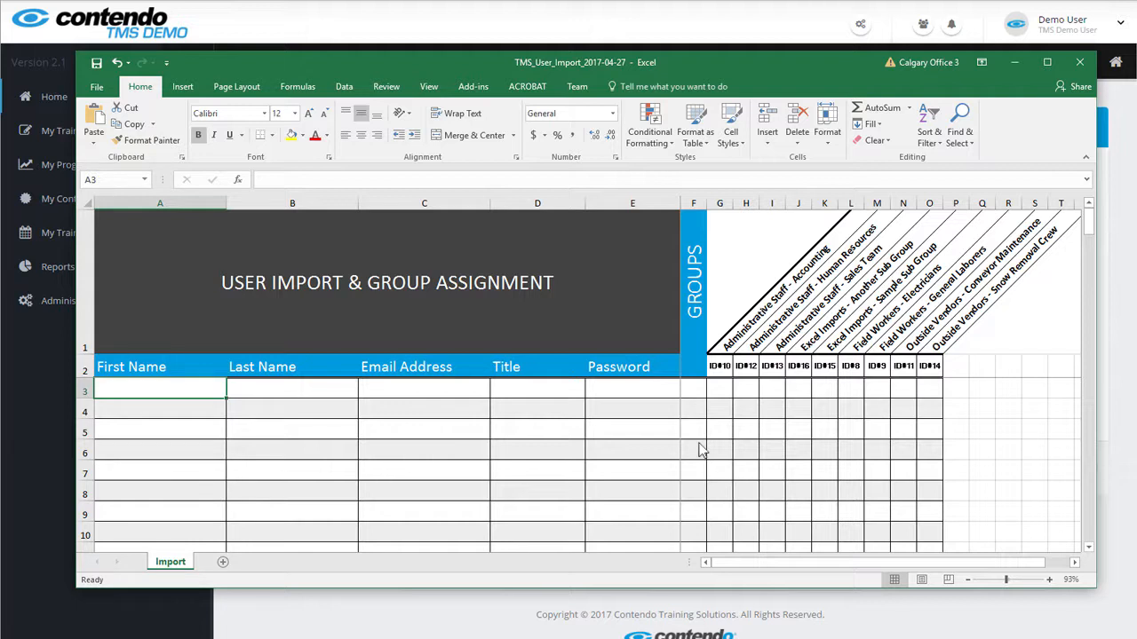
Enter the user's first name, last name, e-mail, pasted title Imported Users and password in row 3
text(Excel)
key(Tab)
text(Jenkins)
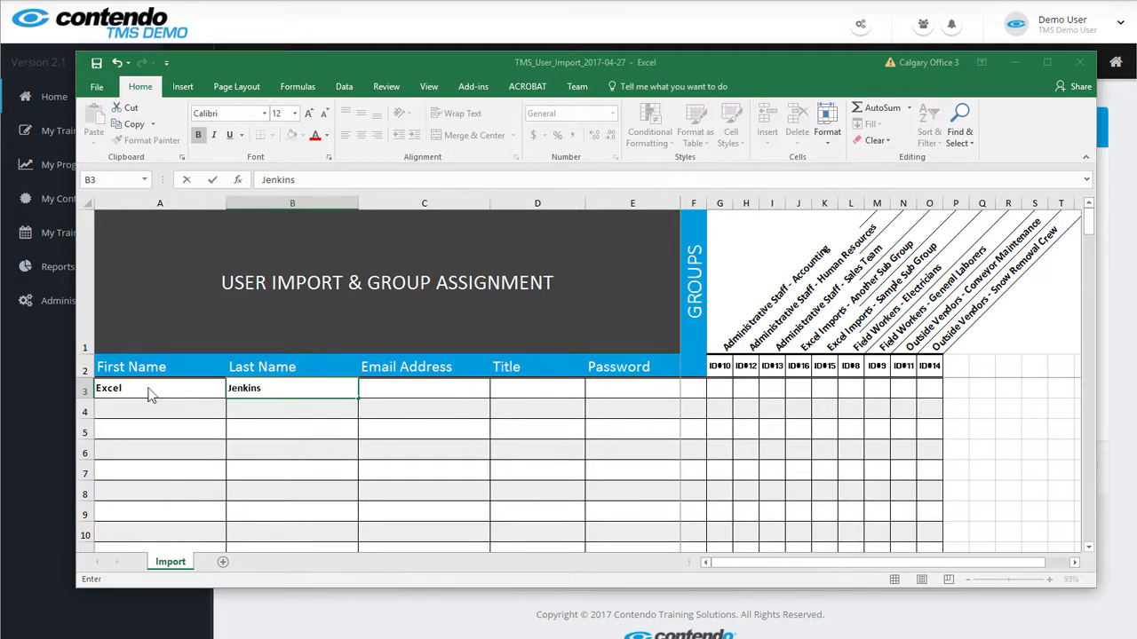
key(Tab)
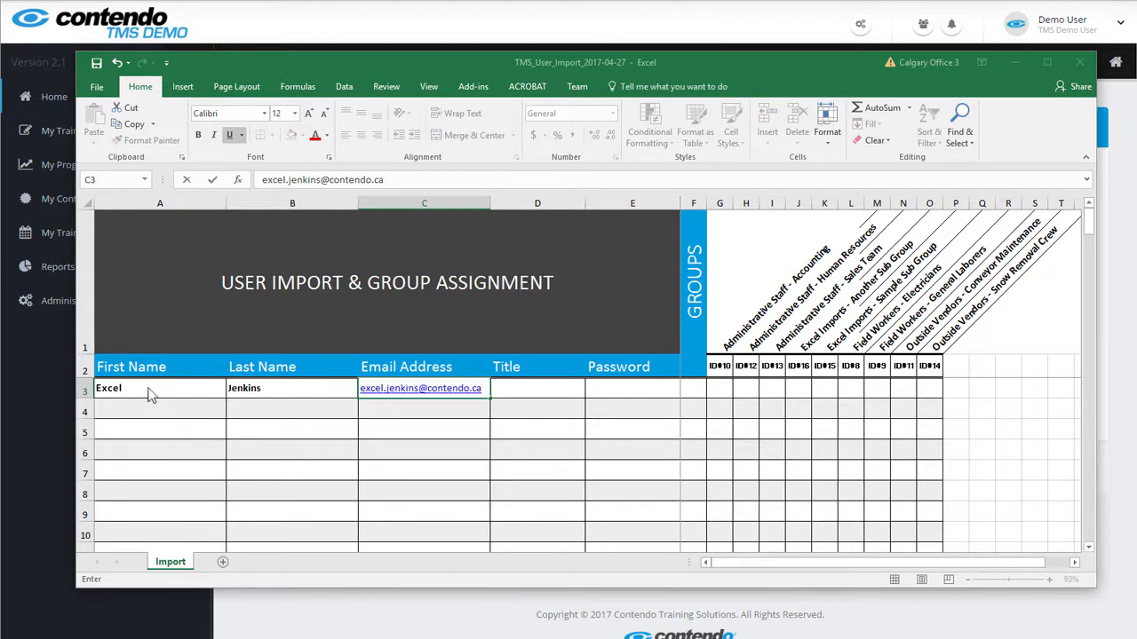
key(Tab)
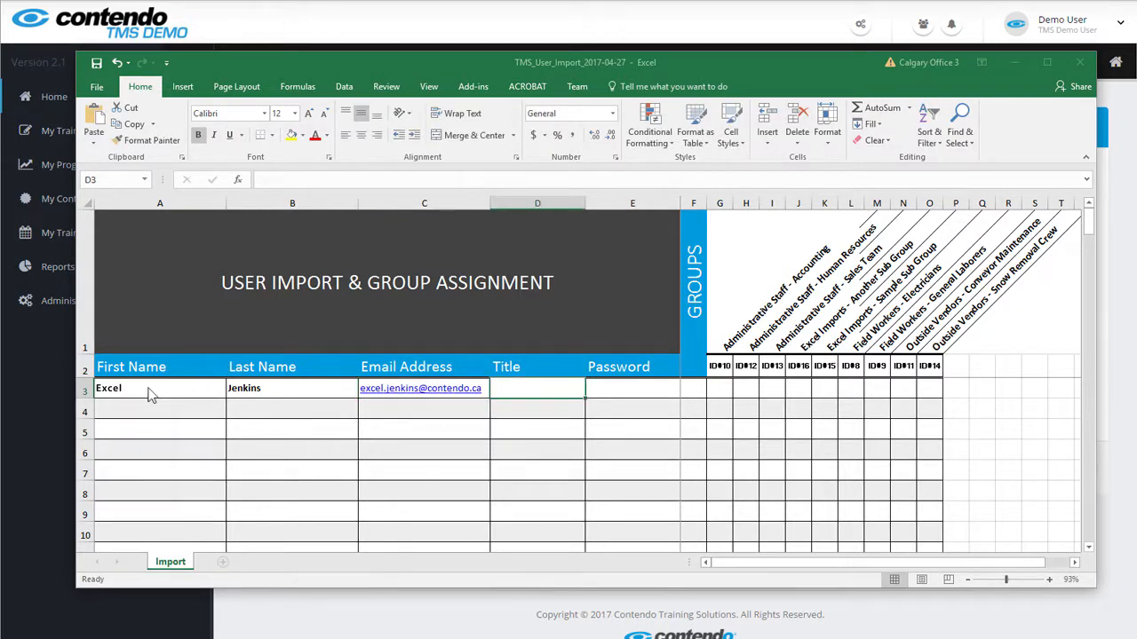
text(Imported Users)
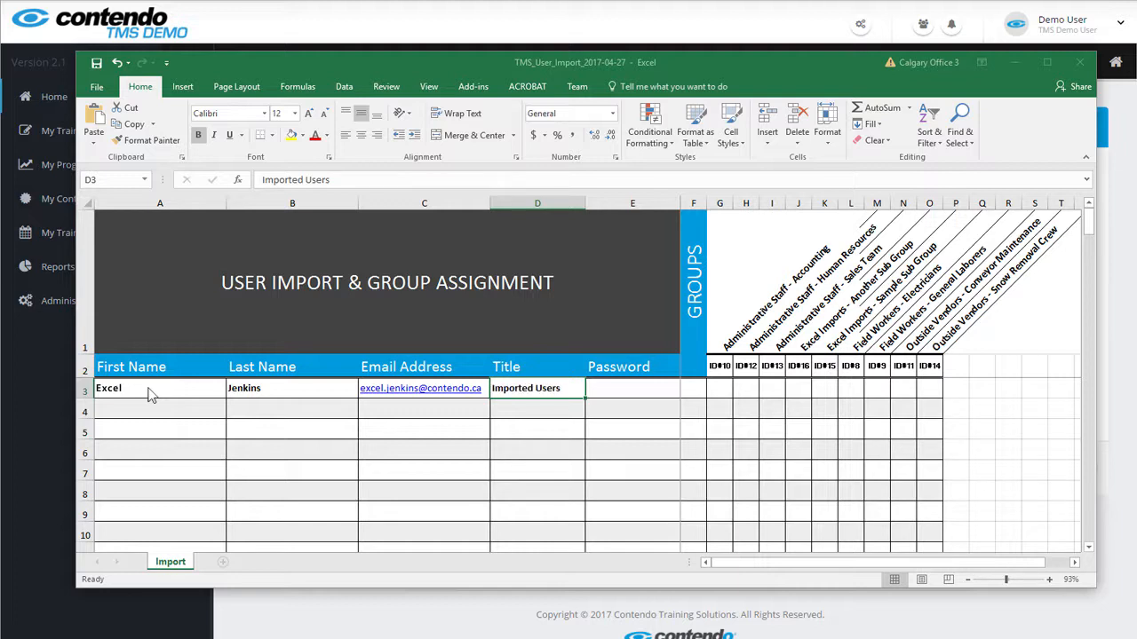
key(Tab)
text(Password1)
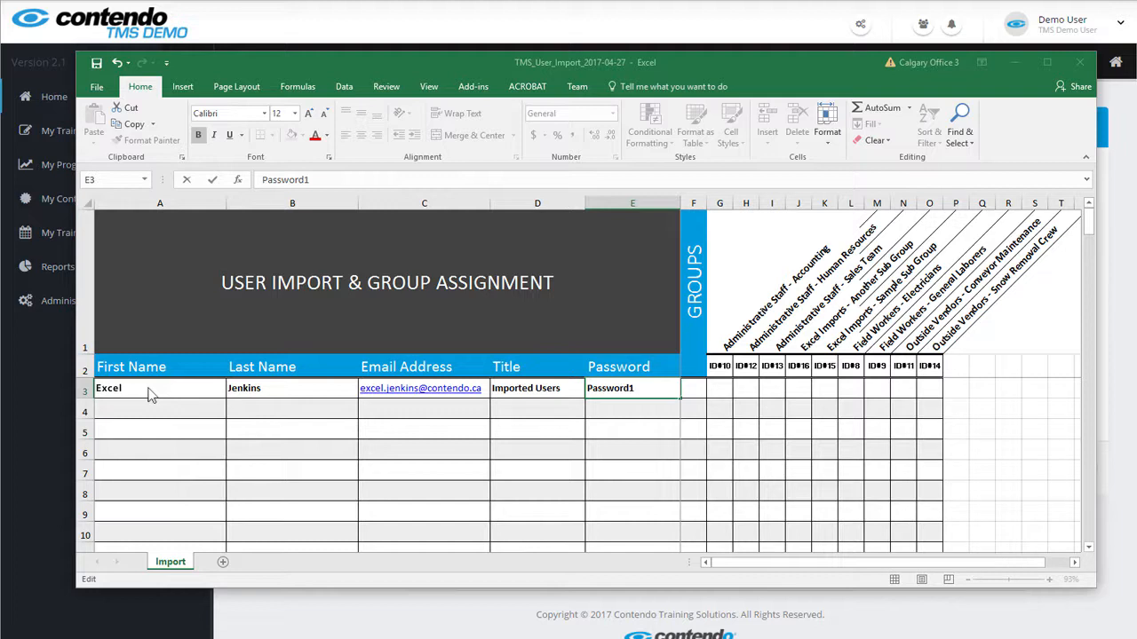
Mark the first user's group in J3 with x, then close the user import workbook
key(Tab)
key(Tab)
key(Tab)
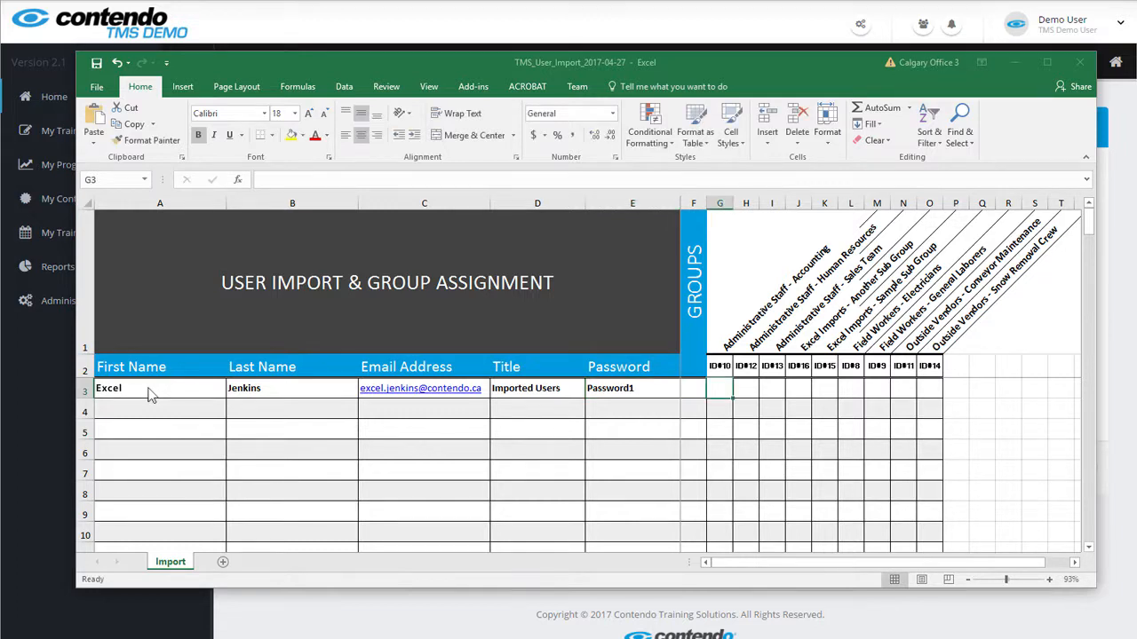
key(Tab)
key(Tab)
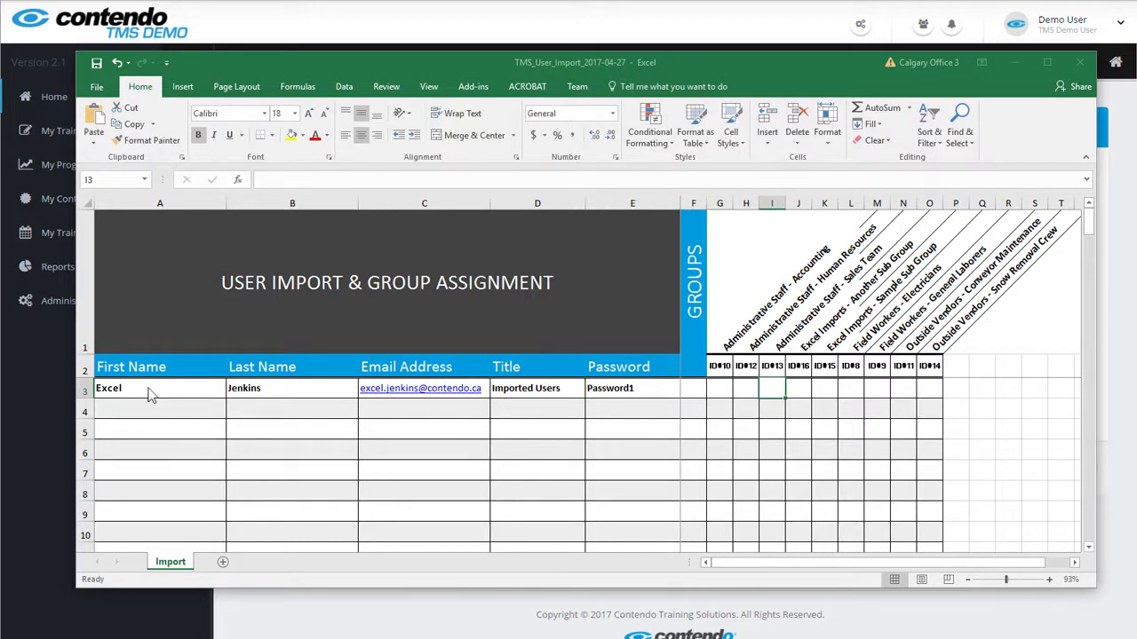
text(x)
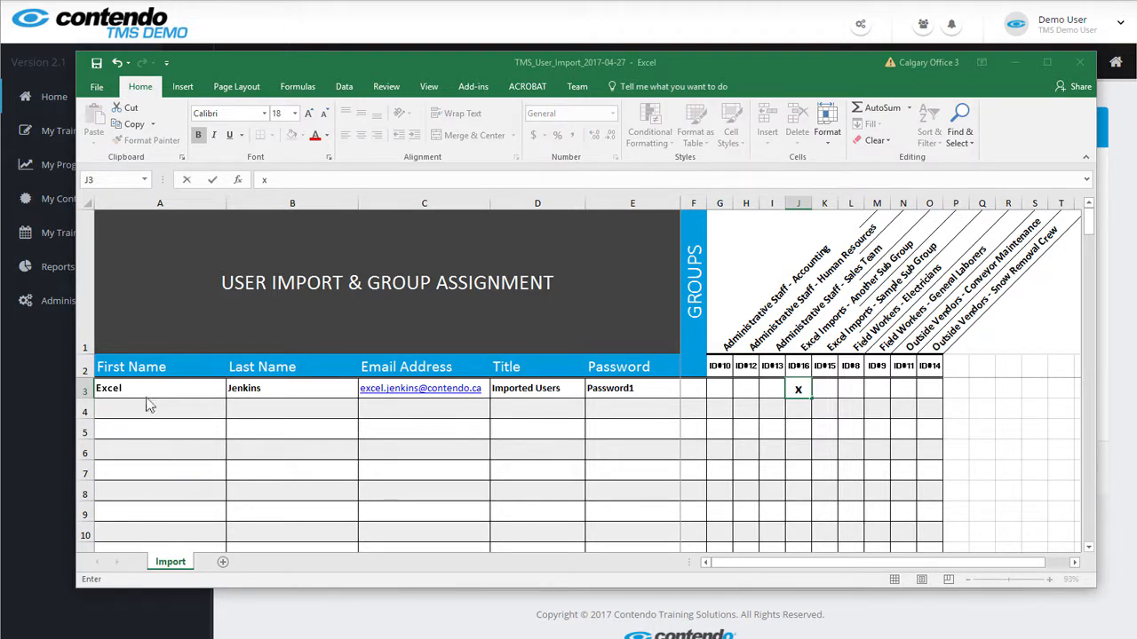
click(146, 419)
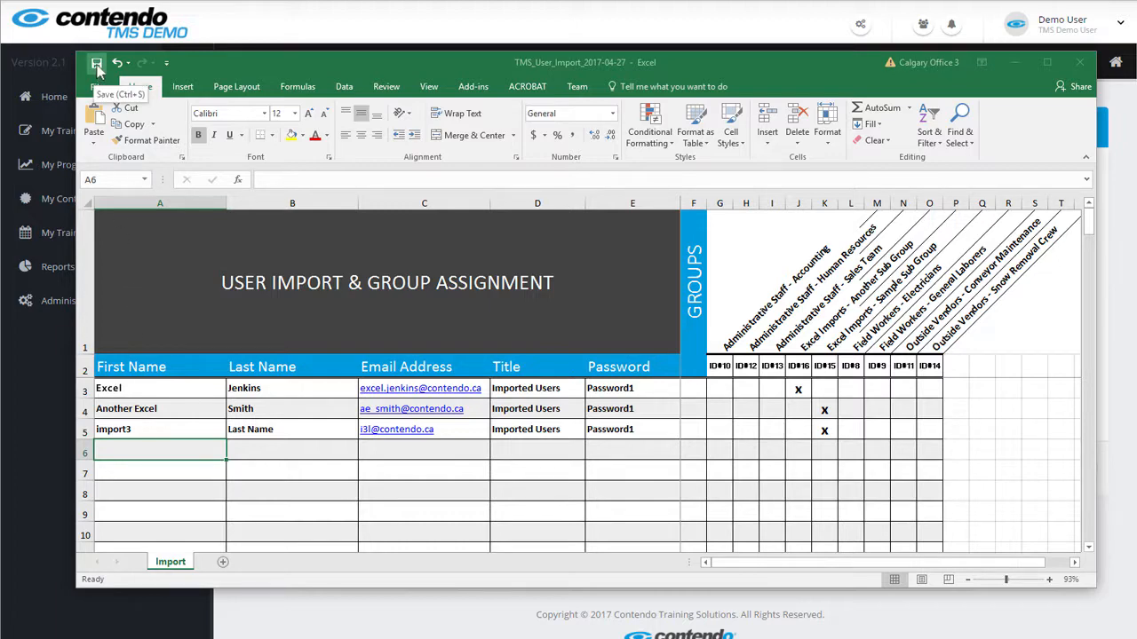
click(1081, 67)
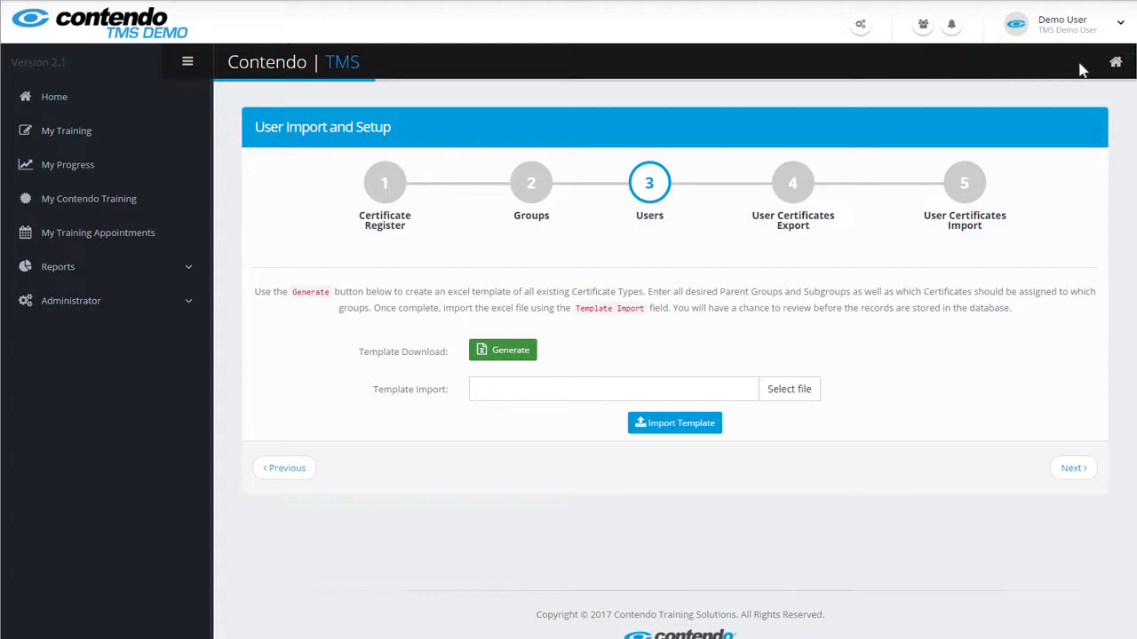
Load TMS_User_Import_2017-04-27.xlsx from Downloads and import it to review its three users
click(498, 348)
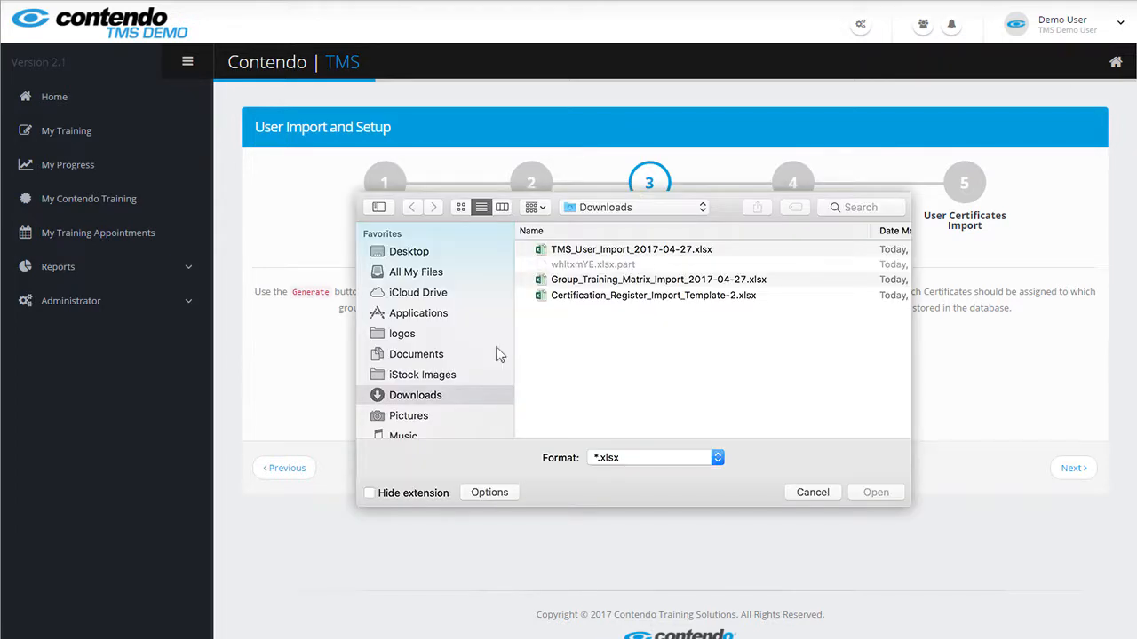
click(585, 255)
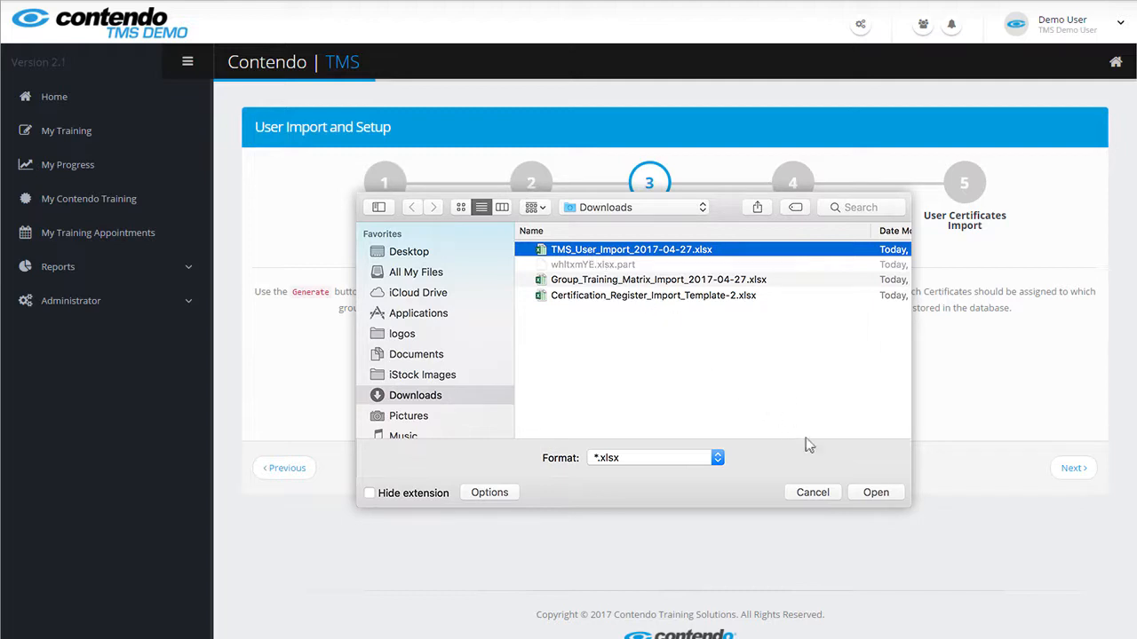
click(873, 496)
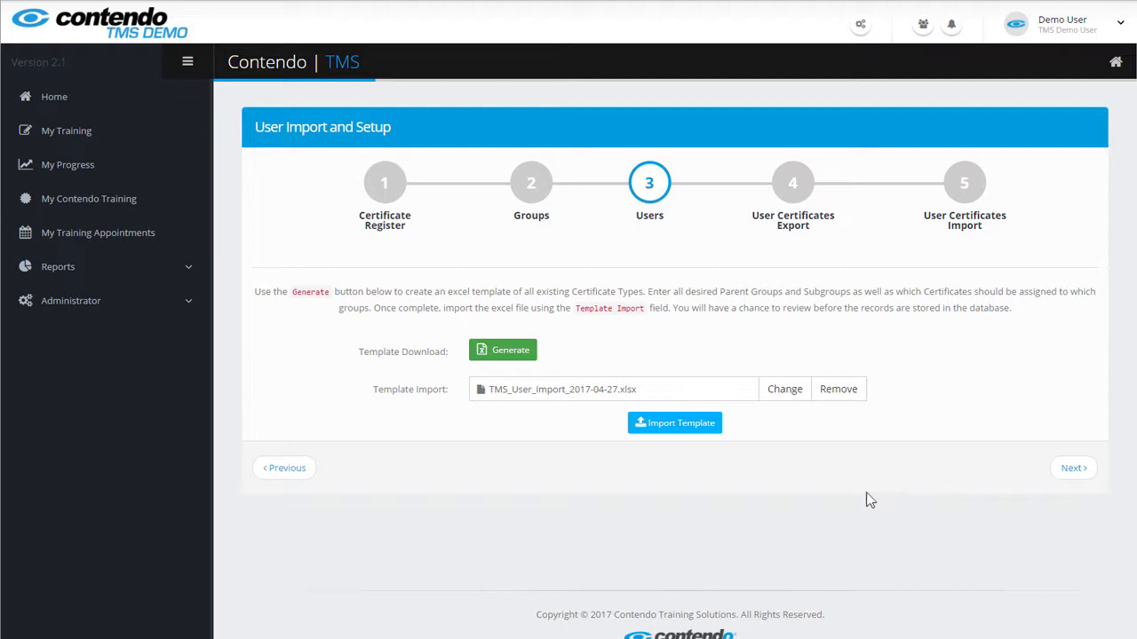
click(683, 426)
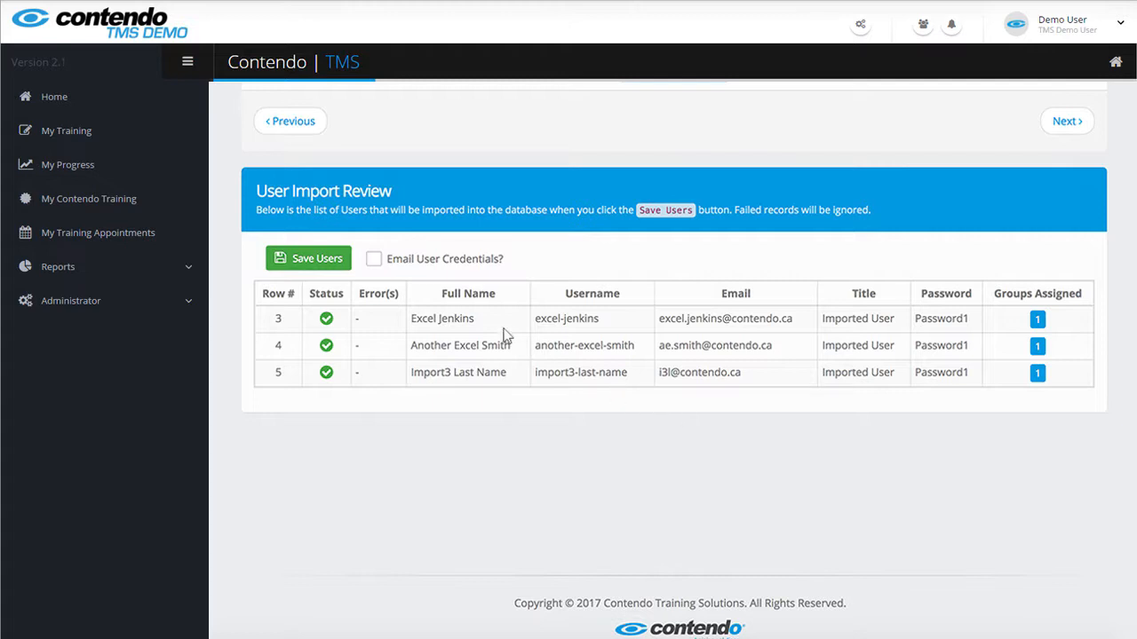
Save the three reviewed users with Email User Credentials left unticked
click(374, 261)
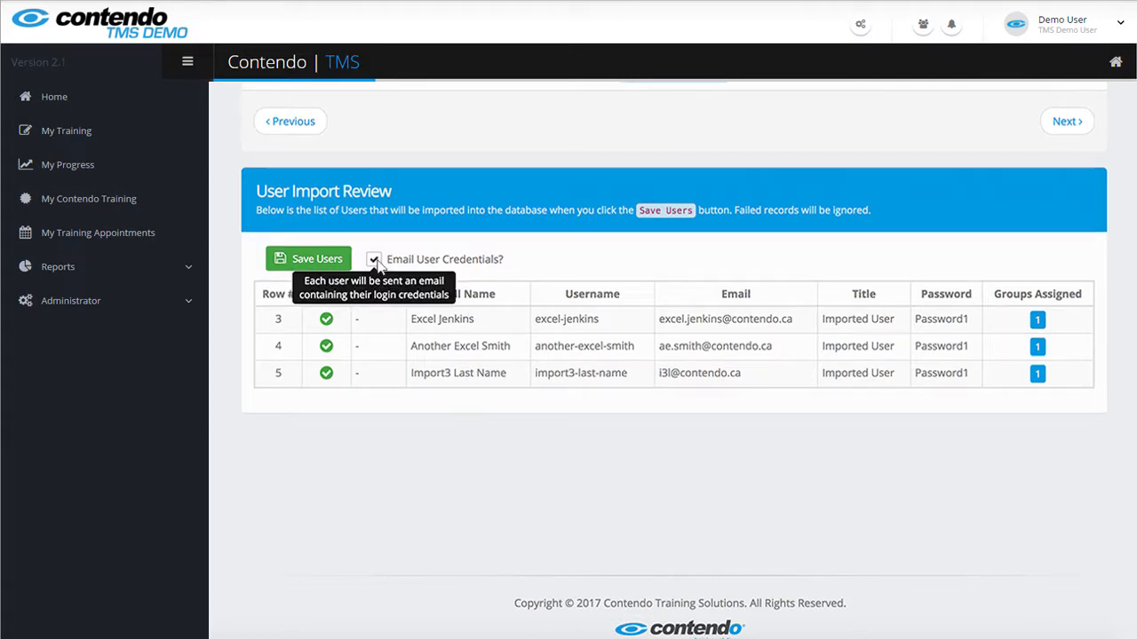
click(374, 262)
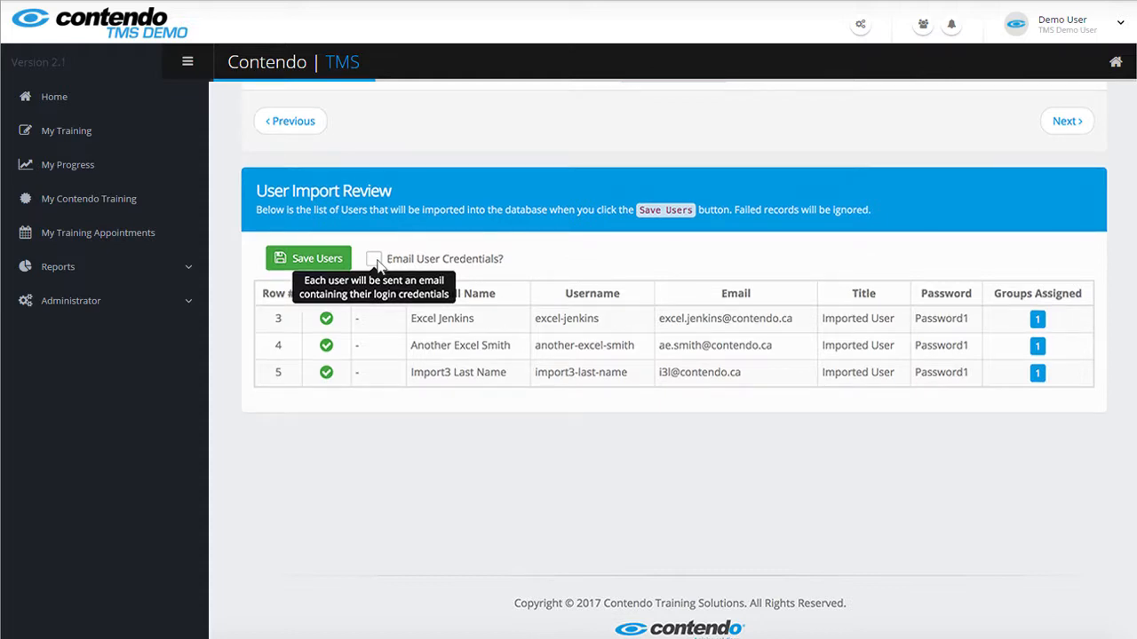
click(307, 258)
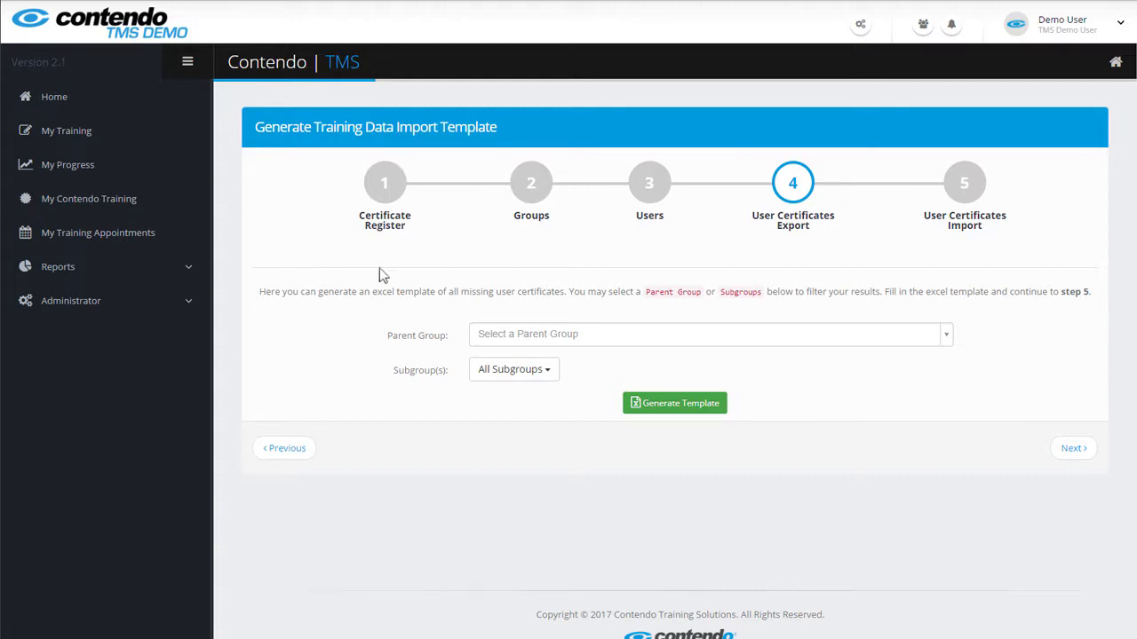
Generate the certificates template for Excel Imports with Another Sub Group and Sample Sub Group, opening it in Excel
click(787, 343)
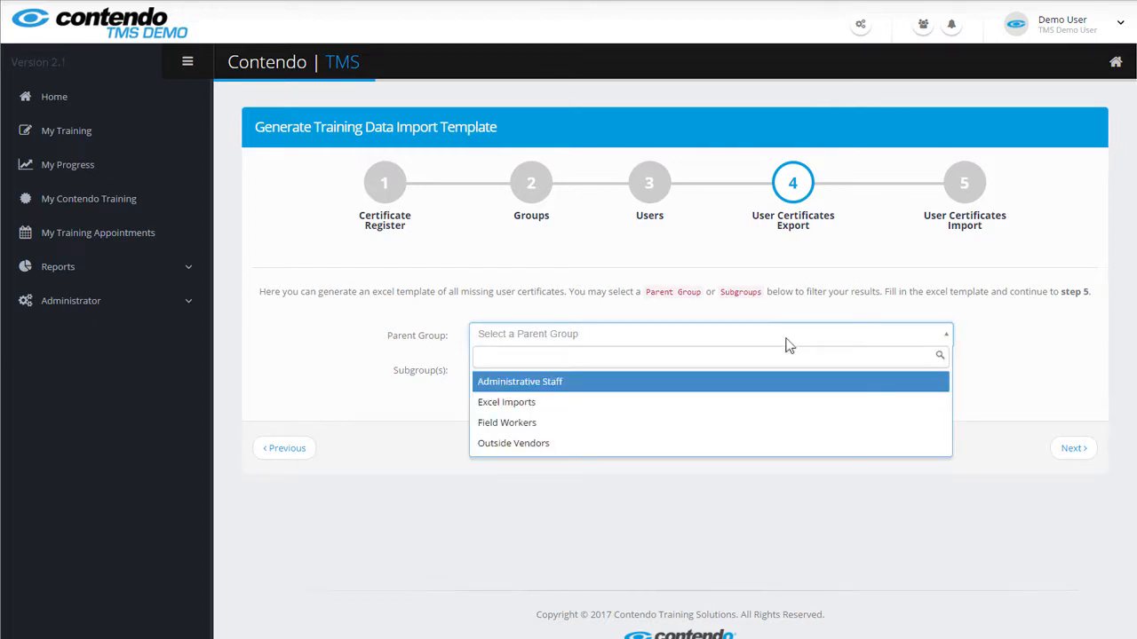
click(578, 411)
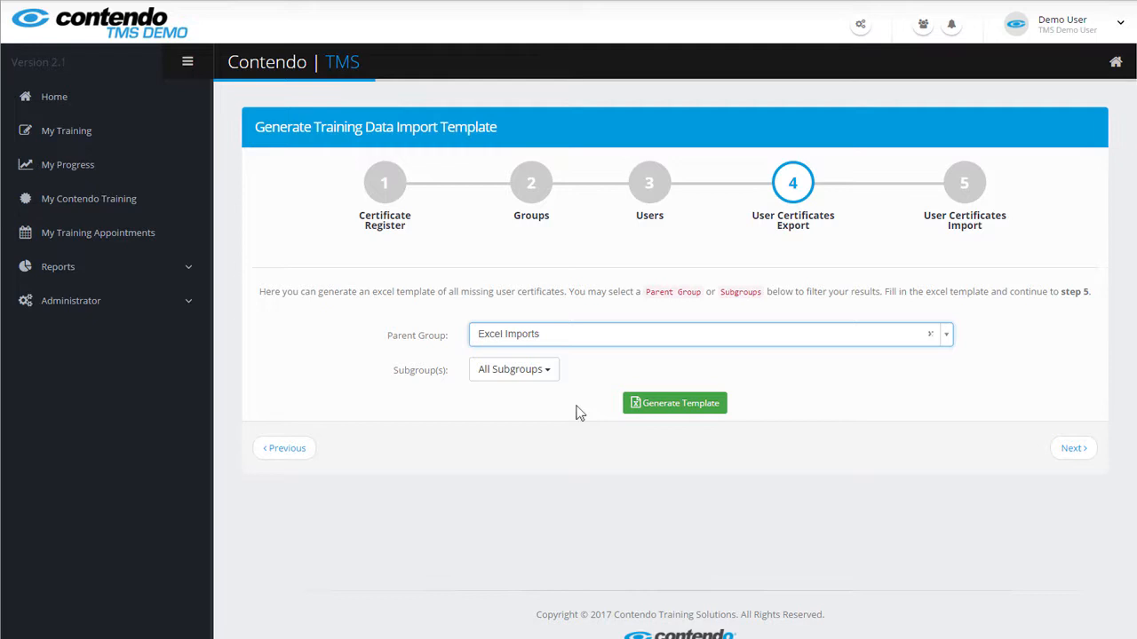
click(529, 373)
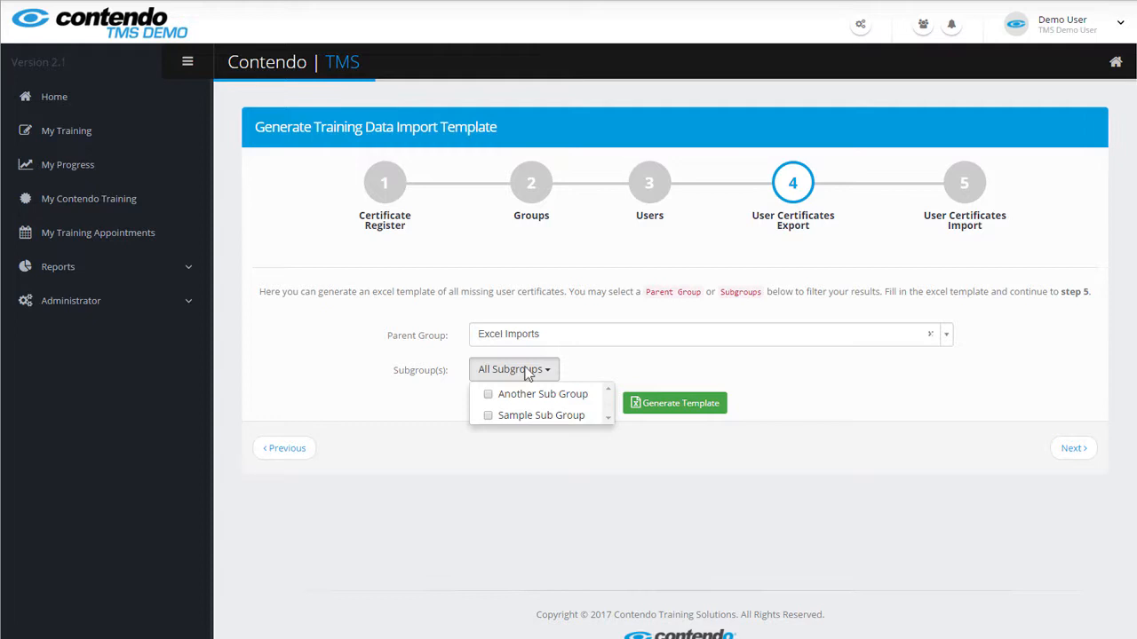
click(528, 397)
click(529, 415)
key(Escape)
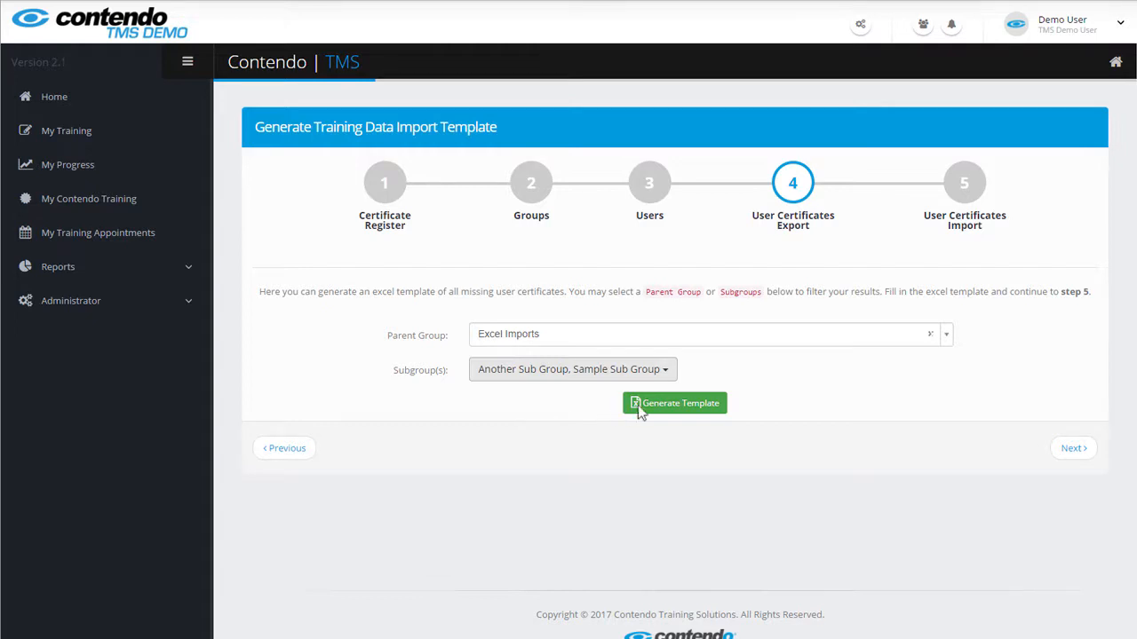
click(677, 406)
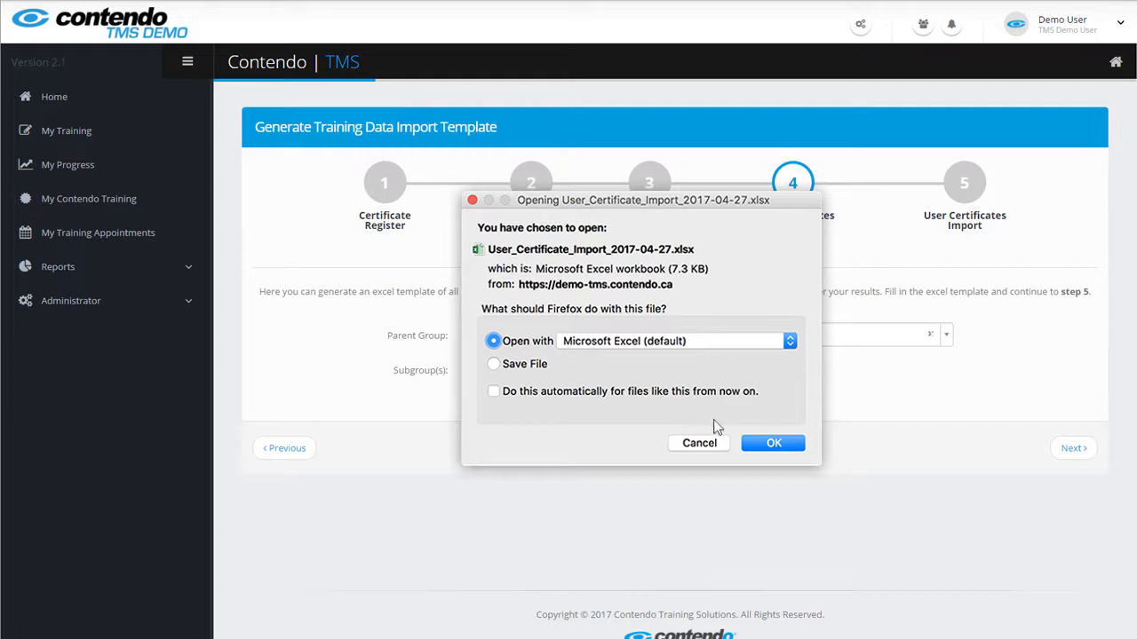
click(770, 444)
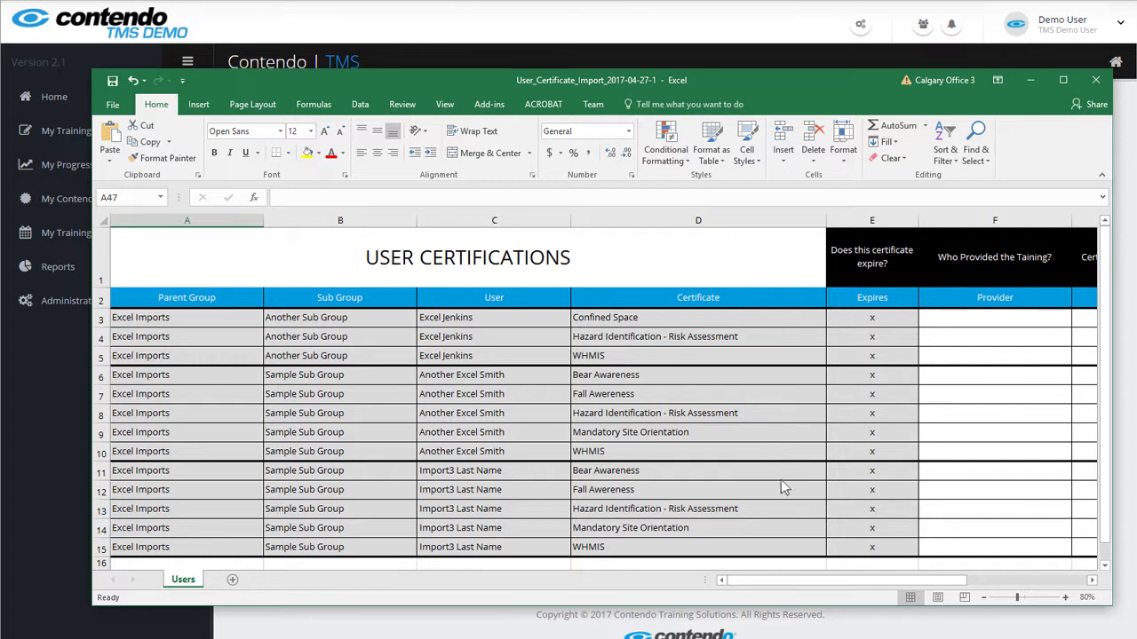
drag(826, 581, 960, 589)
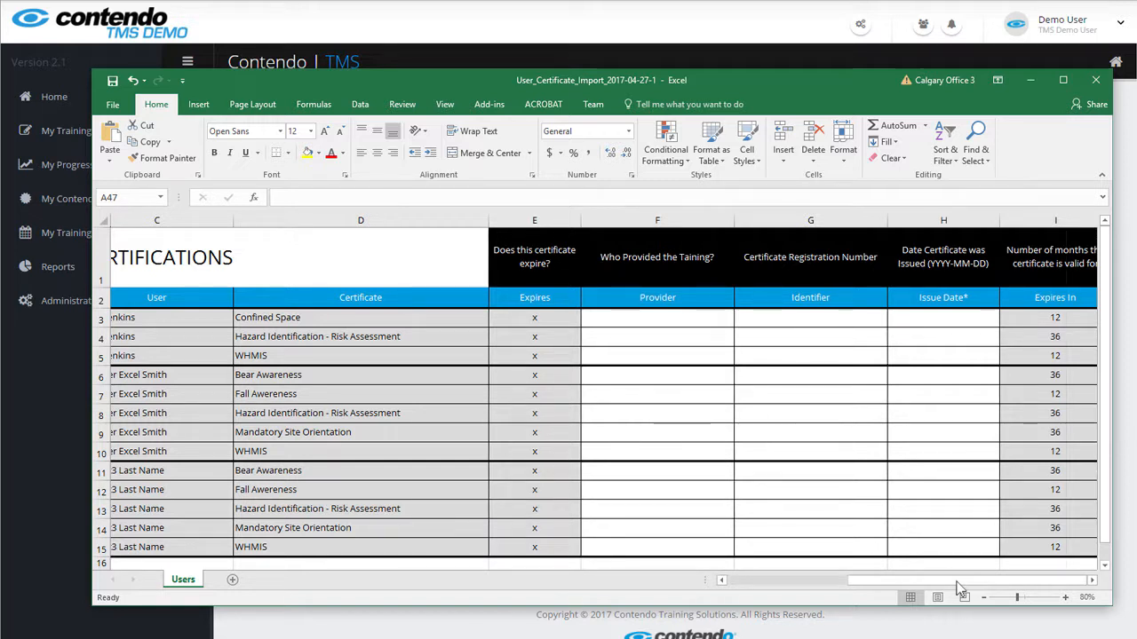
Enter provider WorksafeNB, identifier 12345670, issue date 2017-04-30 for row 3, fill the remaining rows, then close
click(647, 325)
text(WorksafeNB)
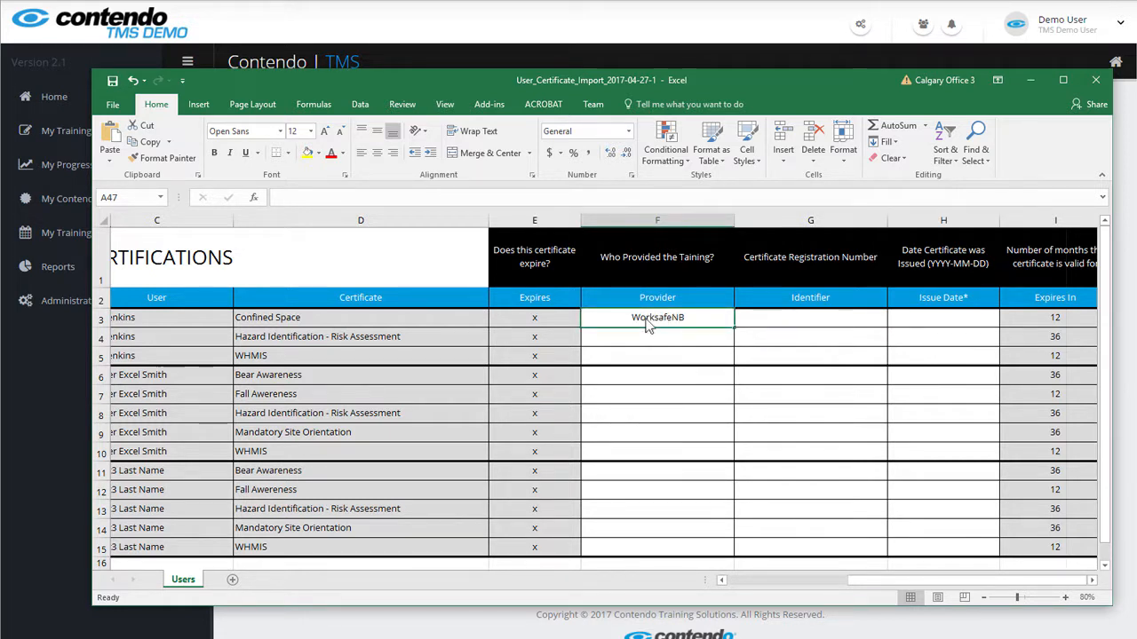
key(Tab)
text(12345670)
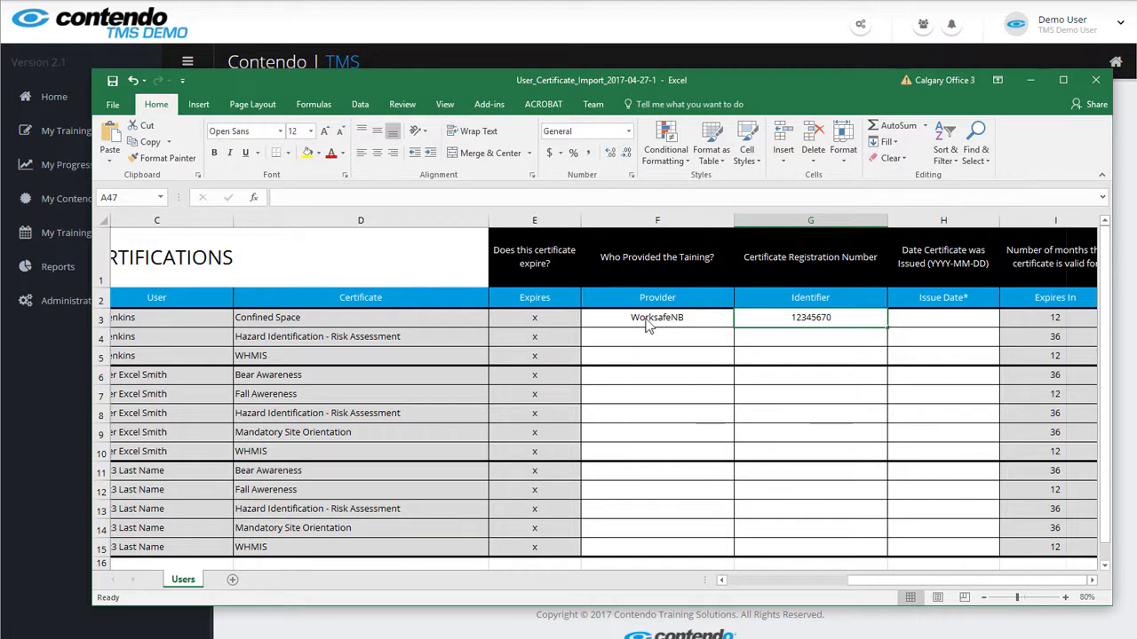
key(Tab)
text(2017-04-30)
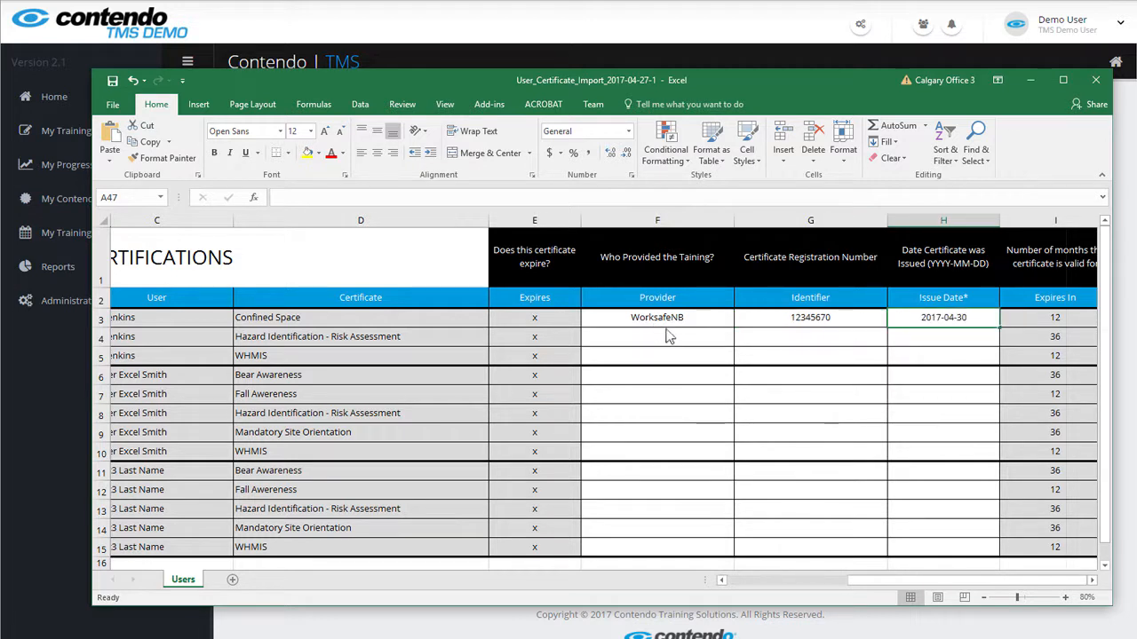
click(684, 343)
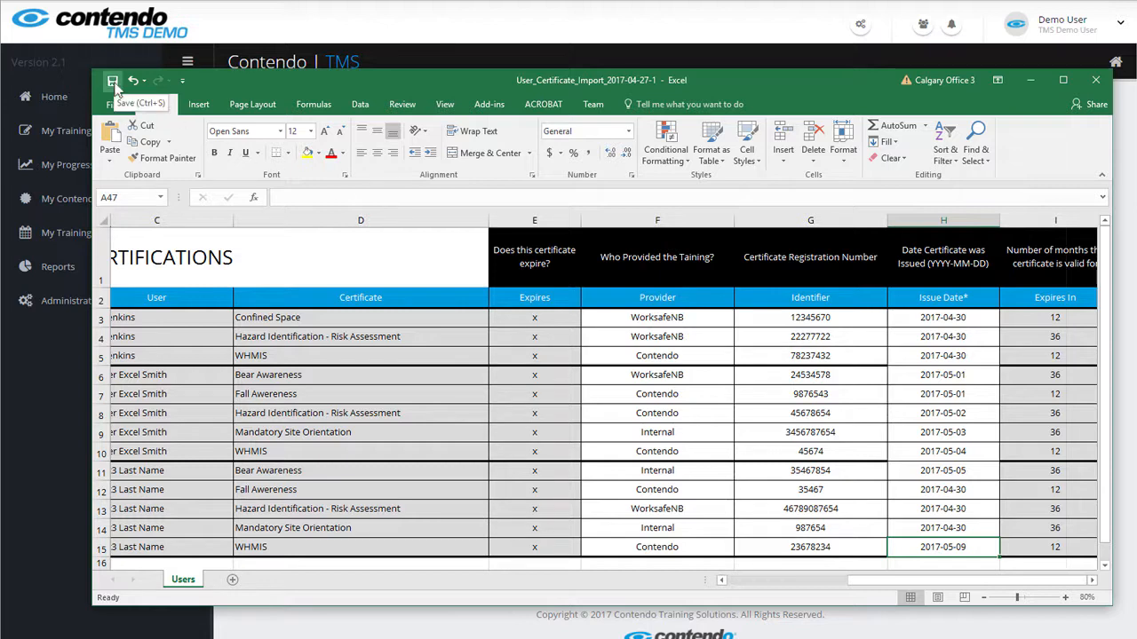
click(1103, 83)
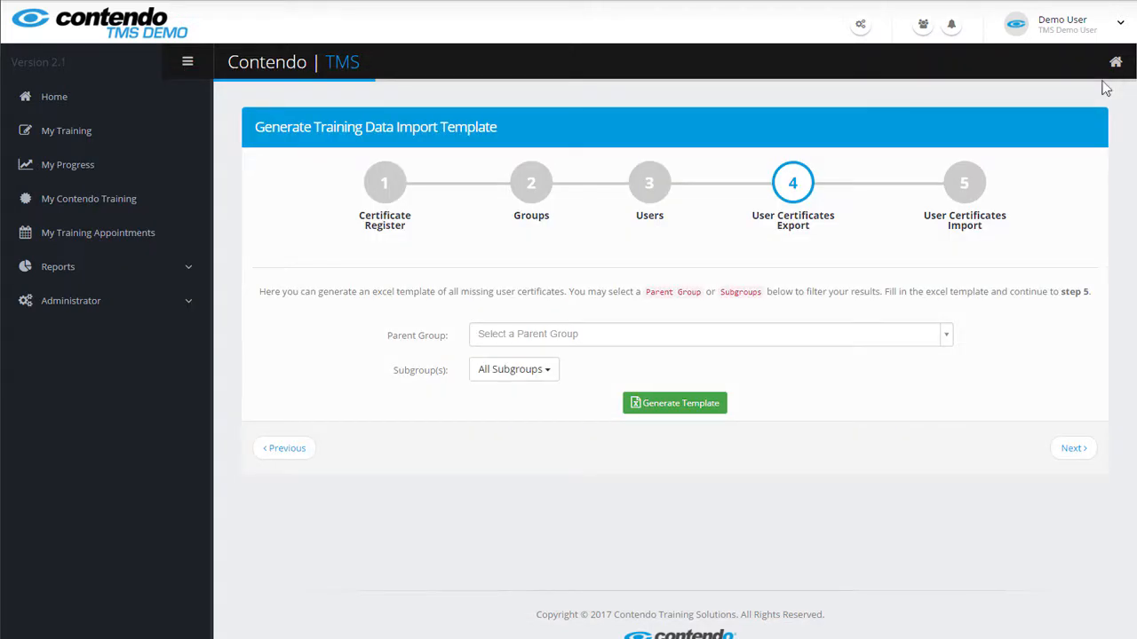
At step 5, import User_Certificate_Import_2017-04-27-1.xlsx to review its certificate rows
click(971, 197)
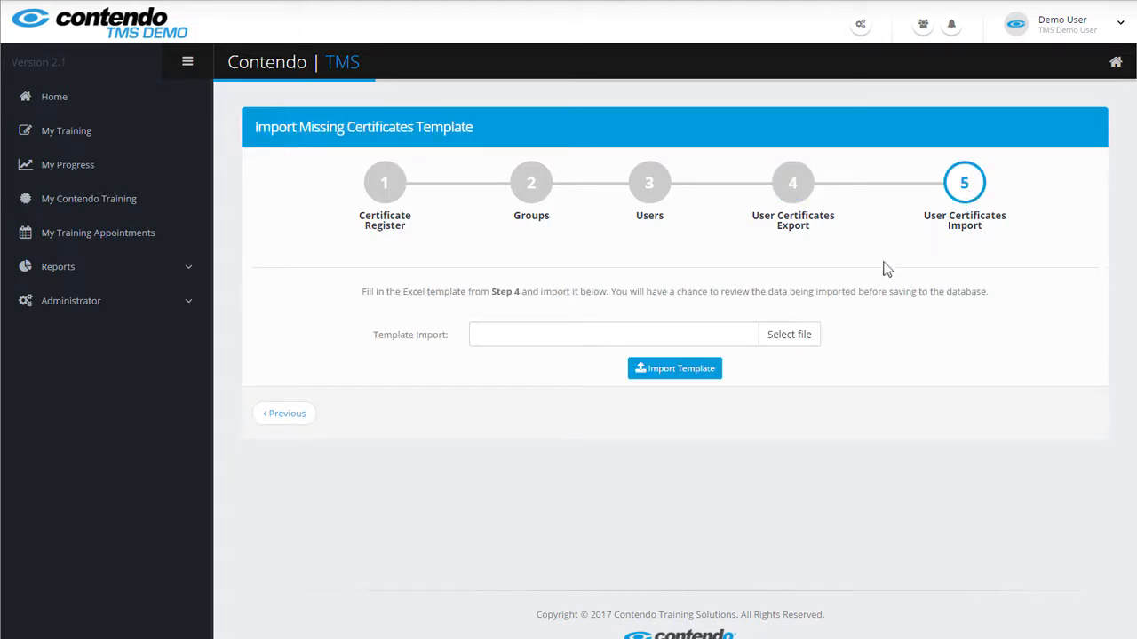
click(790, 337)
click(637, 122)
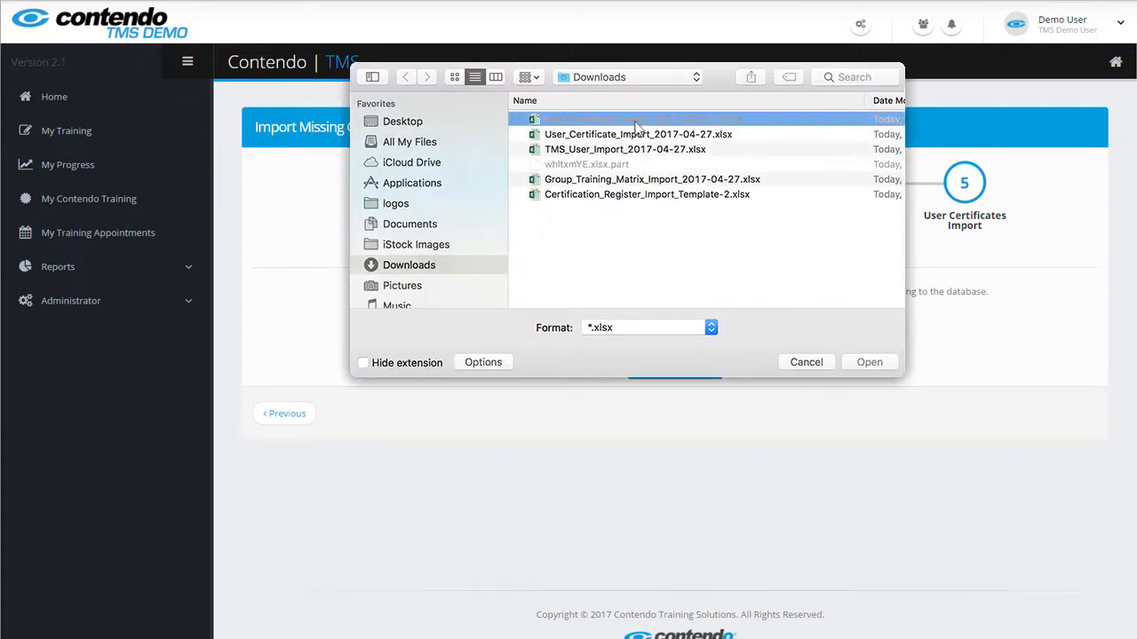
click(870, 362)
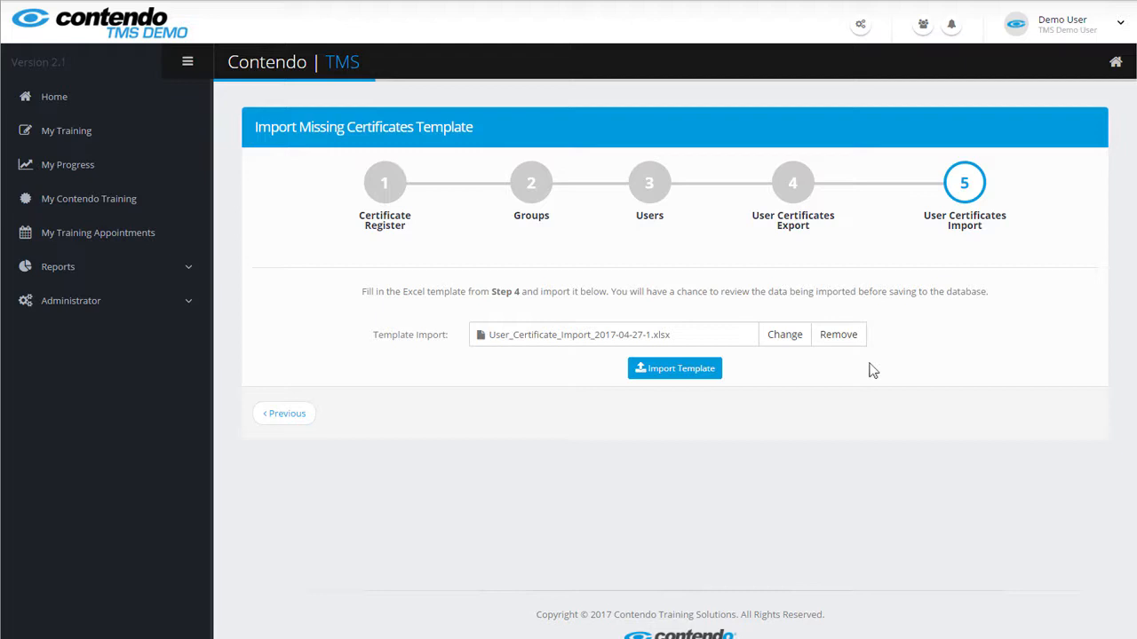
click(676, 370)
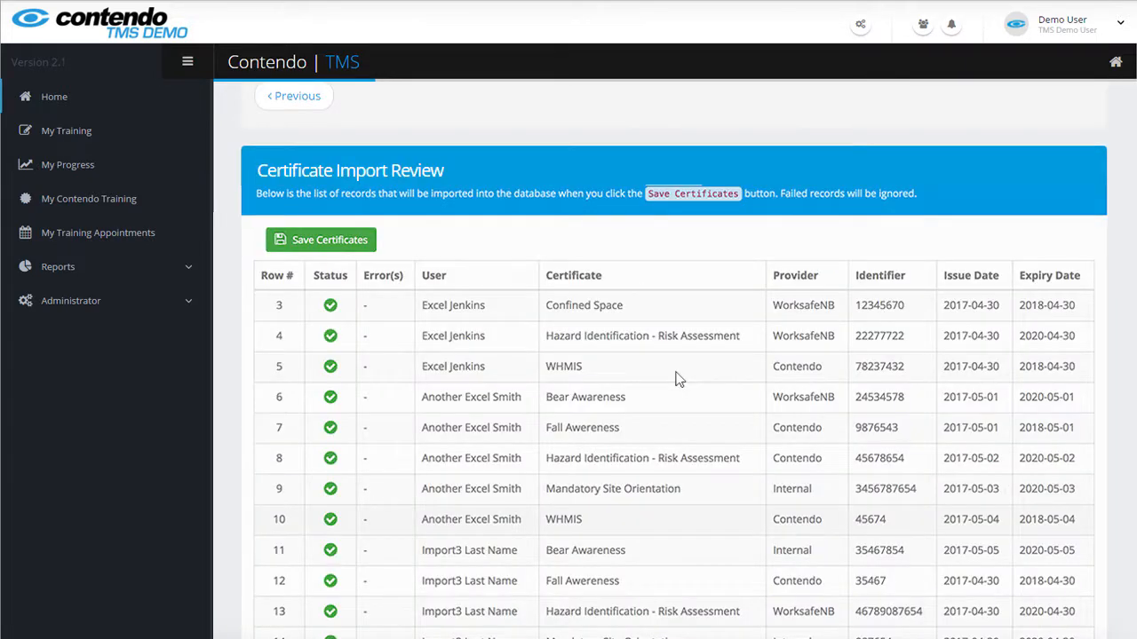